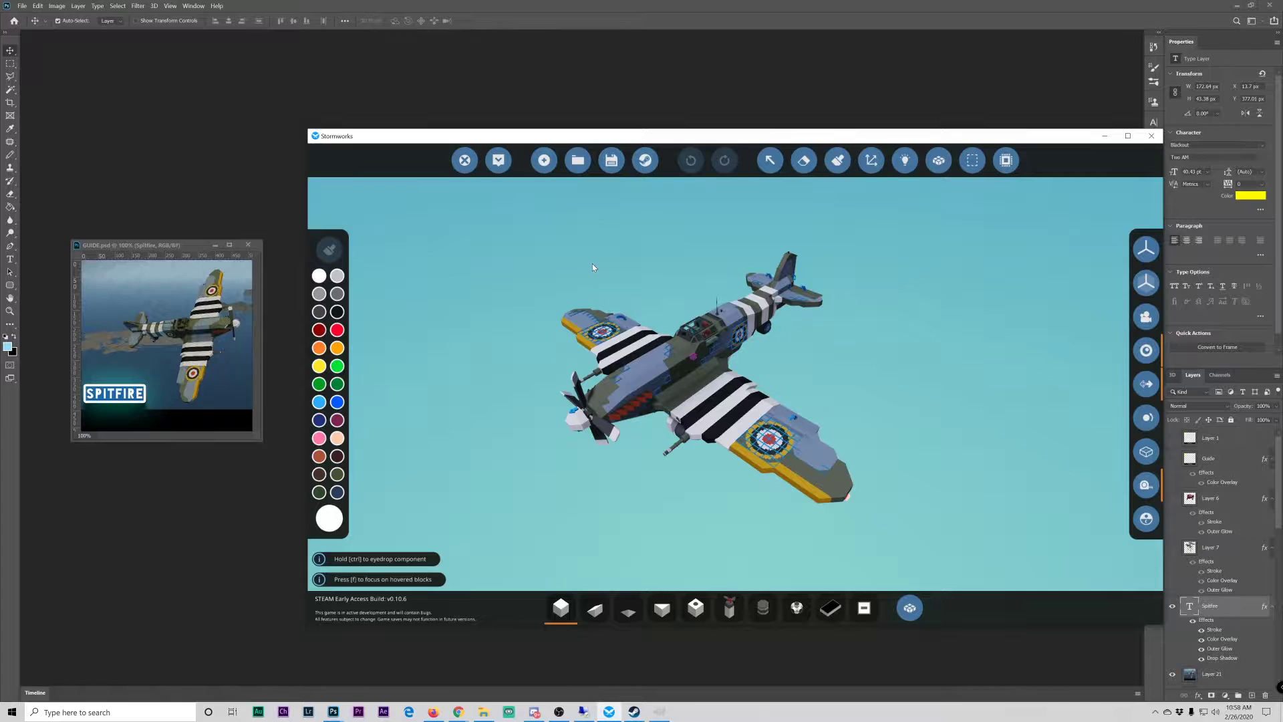
# From the Workshop list, pick Spitfire F MKIX (2020 Build) and confirm overwriting its upload.
pyautogui.click(646, 161)
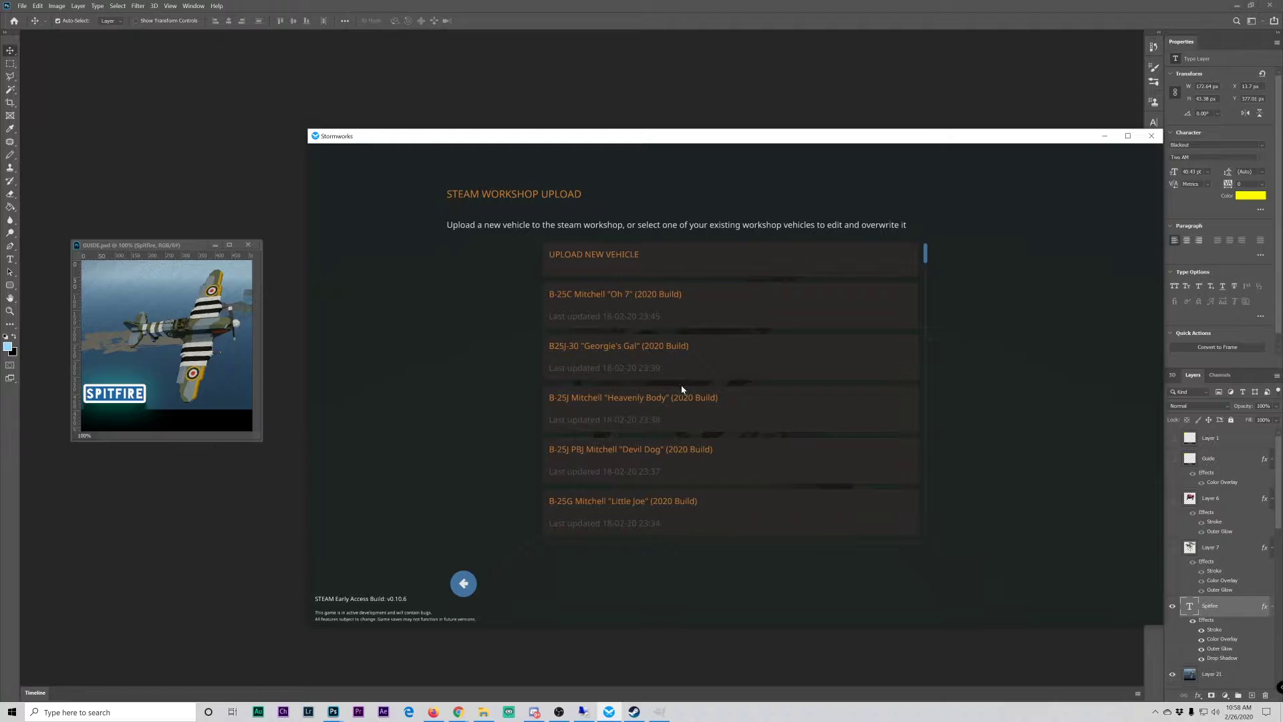
pyautogui.scroll(-3, 682, 389)
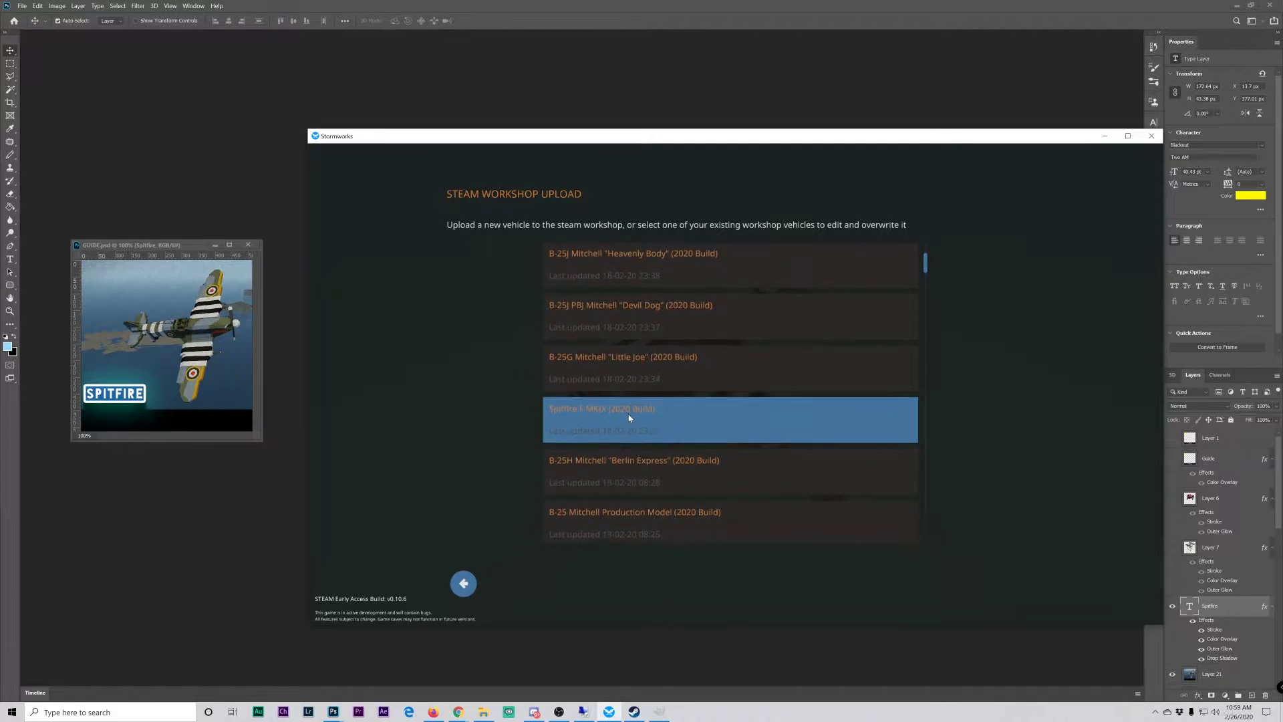
pyautogui.click(596, 420)
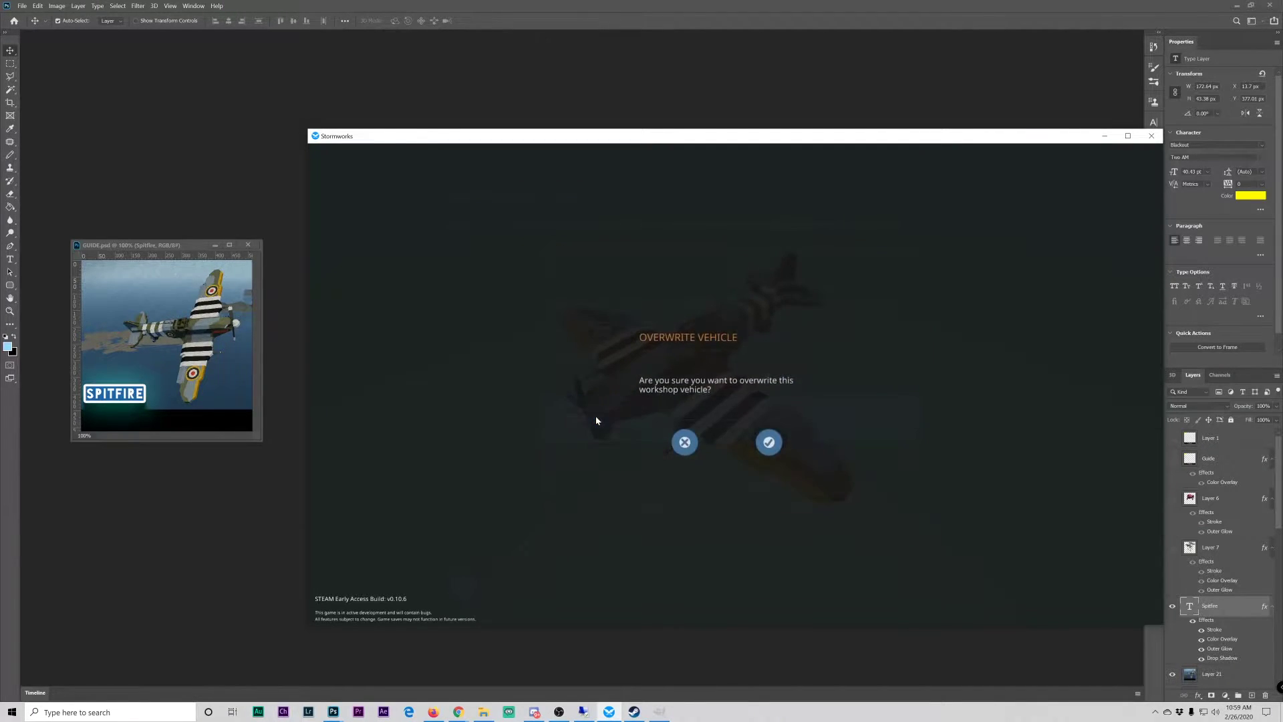
pyautogui.click(772, 445)
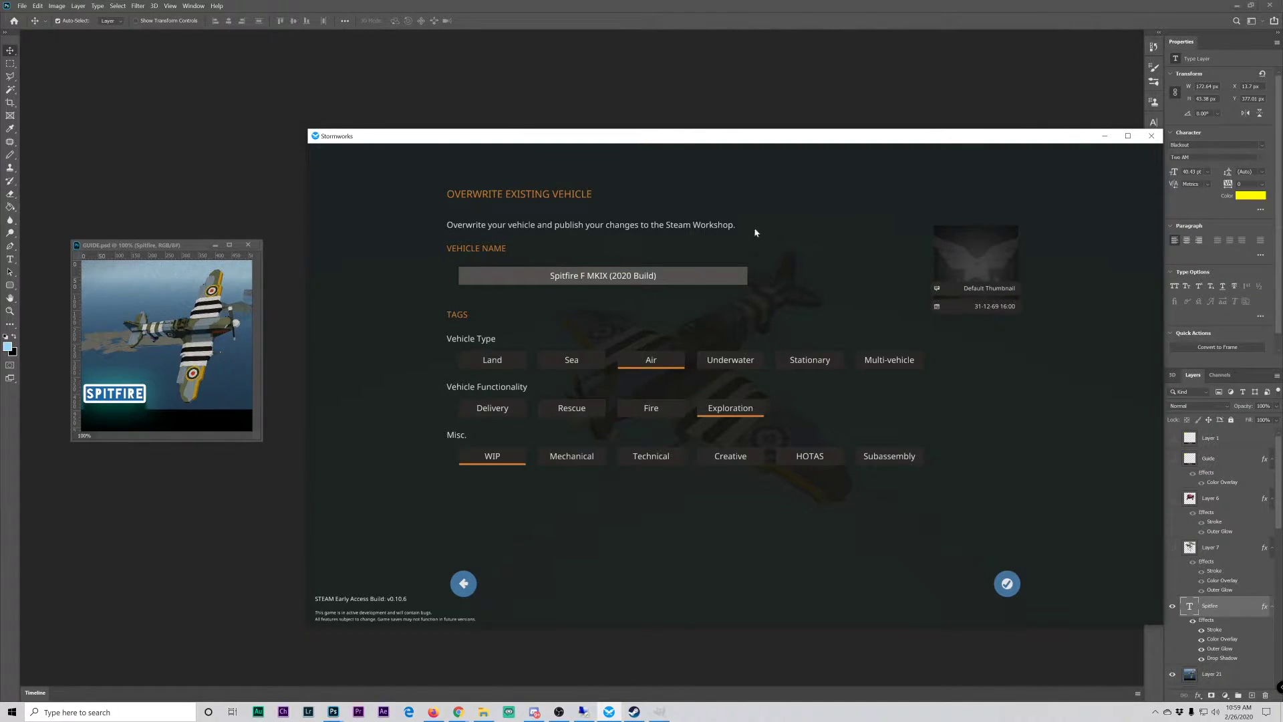
# Assign the spitfire_build_2020 custom thumbnail, then return to the vehicle editor.
pyautogui.click(974, 268)
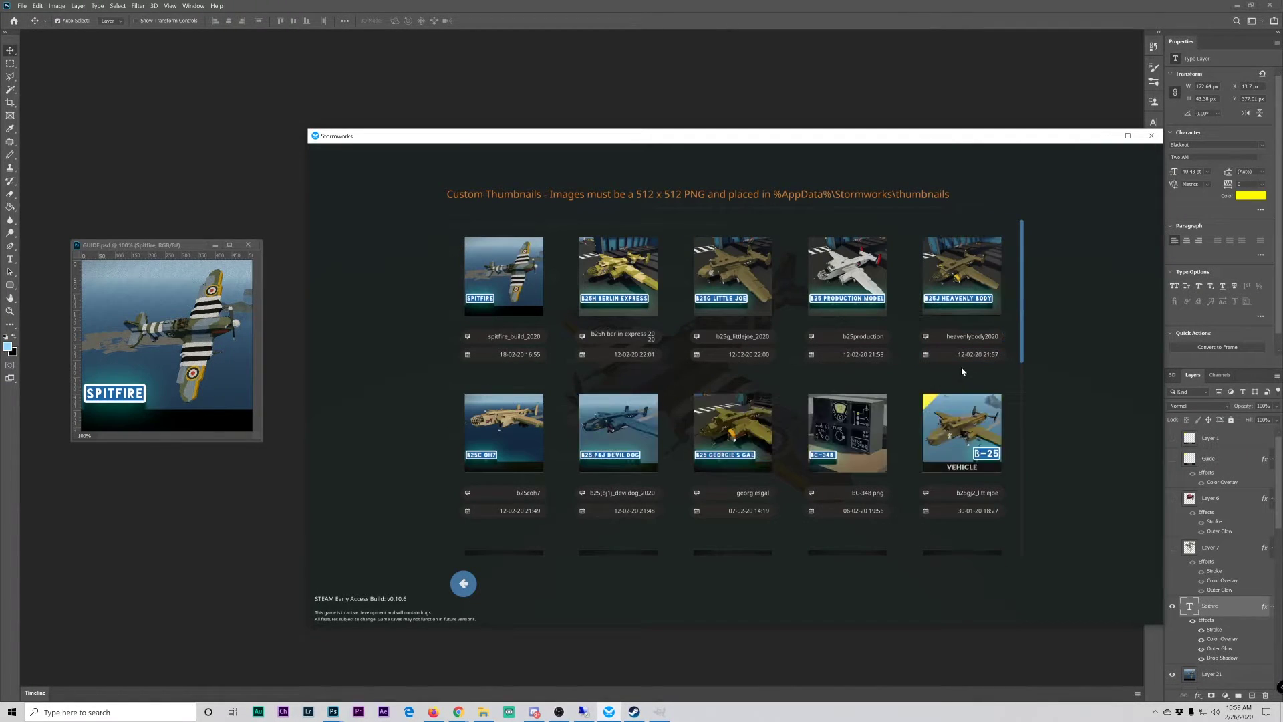
pyautogui.click(497, 283)
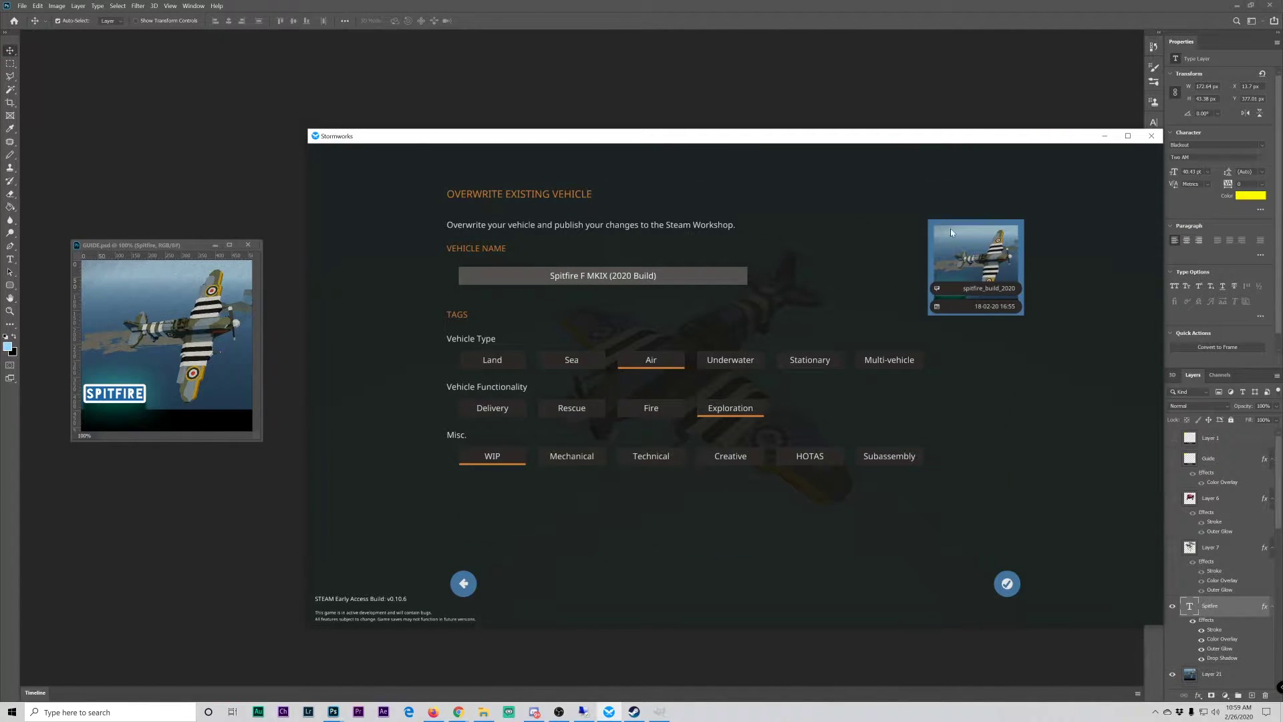
pyautogui.click(471, 588)
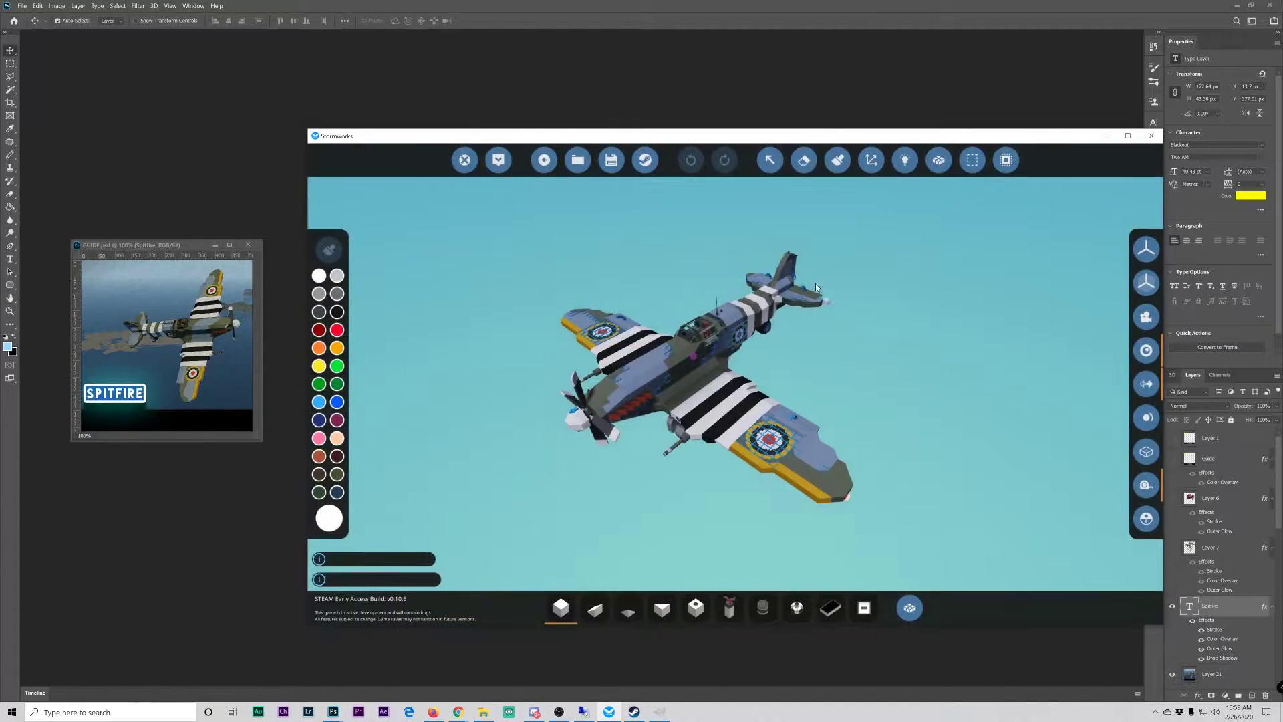
# Switch to Photoshop, position the GUIDE.psd window, and show the yellow corner and VEHICLE banner layer.
pyautogui.hotkey('alt', 'Tab')
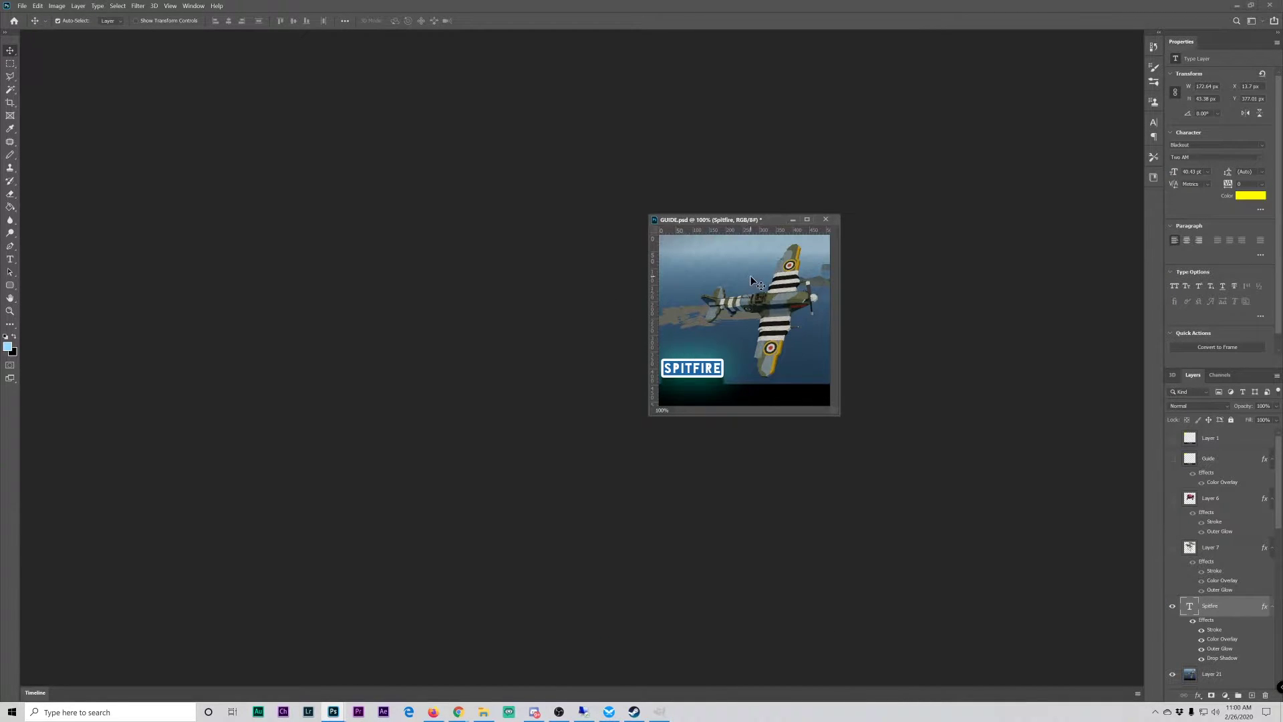
pyautogui.moveTo(756, 223); pyautogui.dragTo(753, 221)
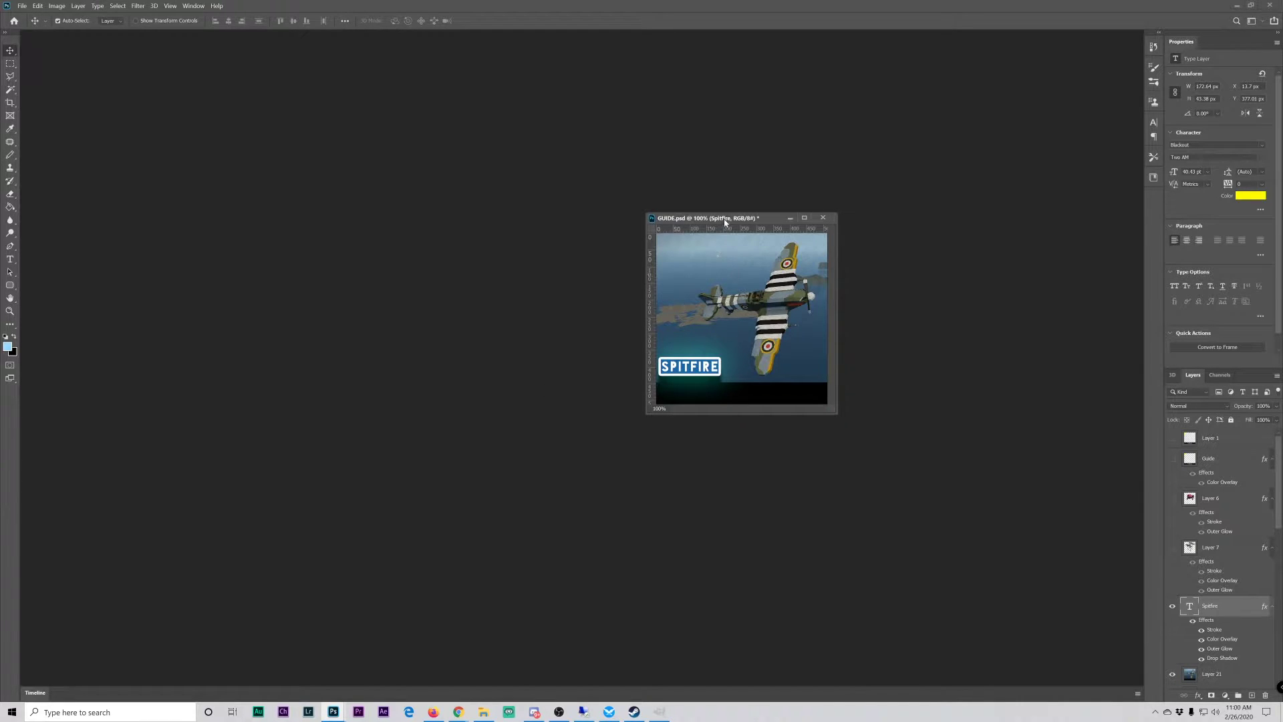
pyautogui.moveTo(725, 222)
pyautogui.mouseDown()
pyautogui.moveTo(729, 242)
pyautogui.moveTo(734, 231)
pyautogui.mouseUp()
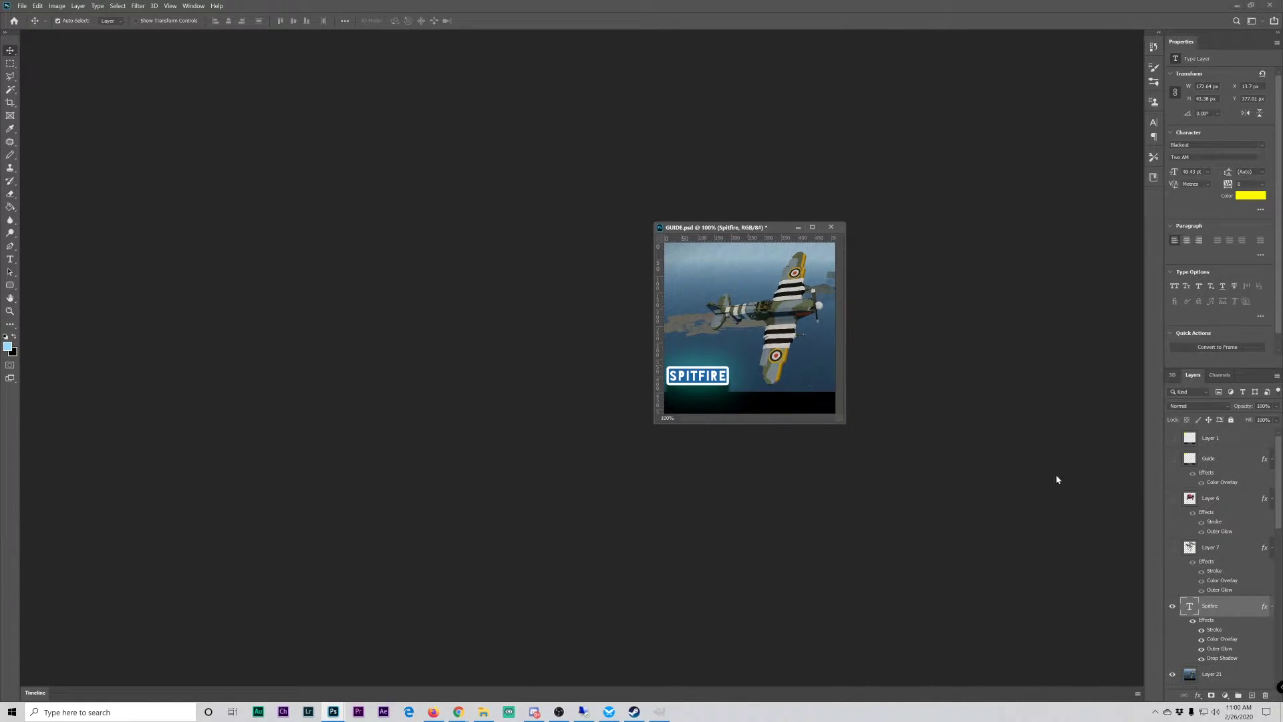
pyautogui.click(1172, 438)
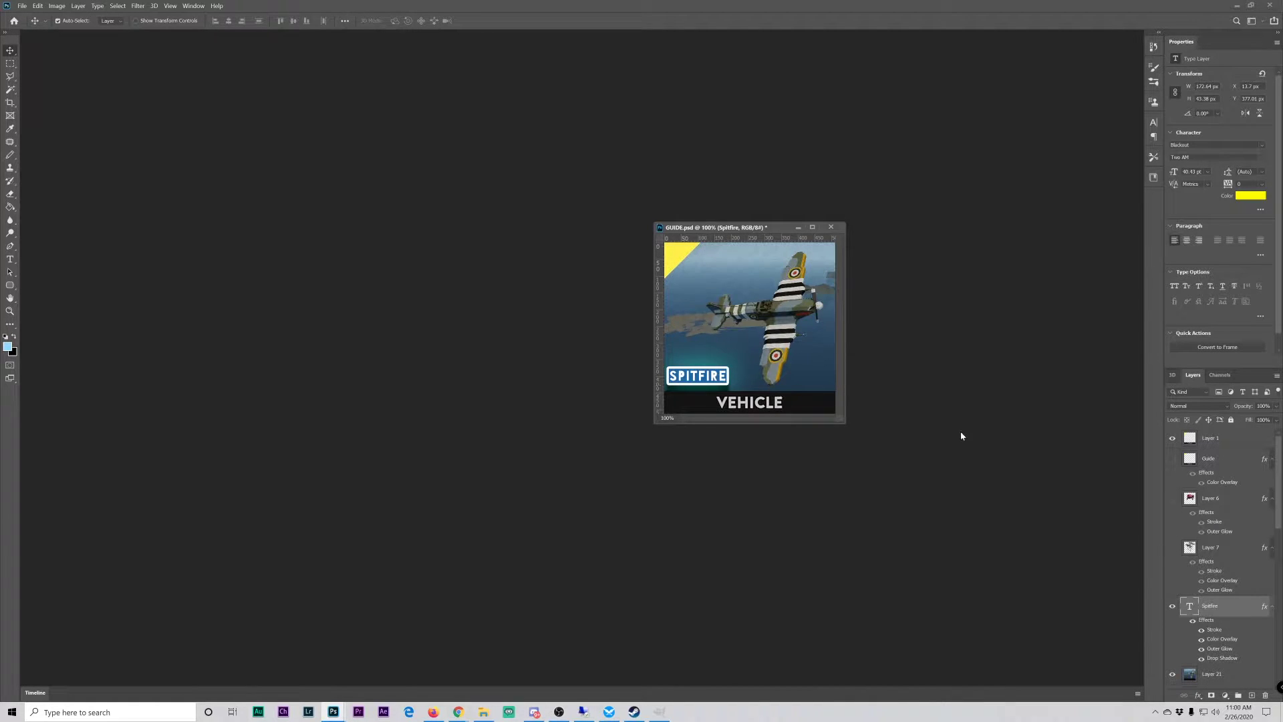
# Hide the screenshot layers (21, 17, 14, 13 and the last one) and the SPITFIRE text layer.
pyautogui.scroll(-2, 1180, 601)
pyautogui.click(1174, 613)
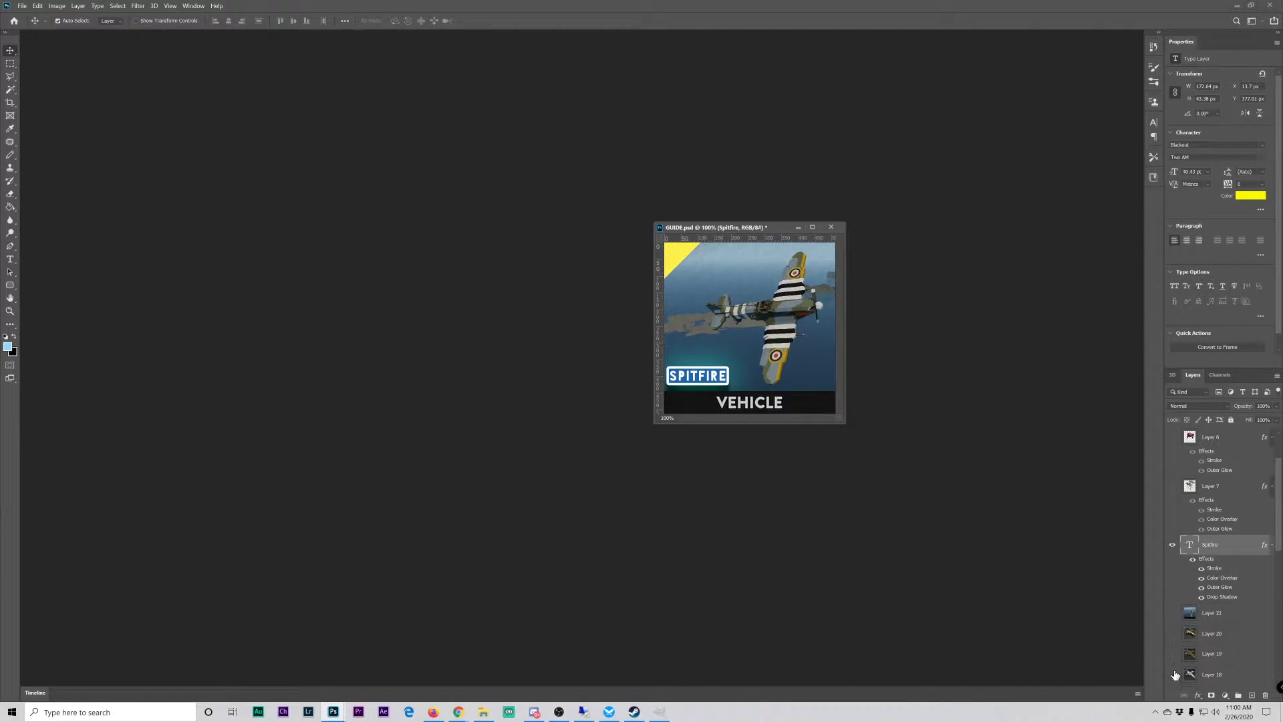
pyautogui.scroll(-4, 1185, 669)
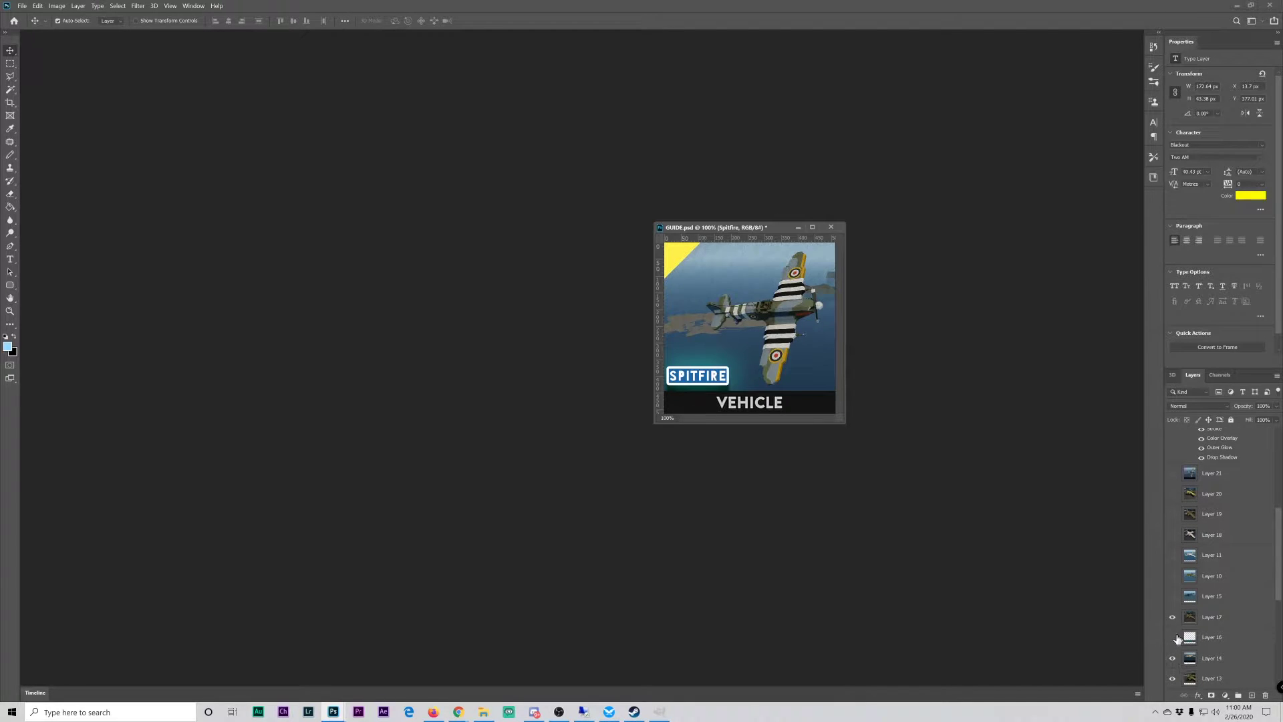
pyautogui.click(1172, 618)
pyautogui.click(1172, 618)
pyautogui.click(1172, 658)
pyautogui.click(1173, 678)
pyautogui.scroll(-3, 1193, 649)
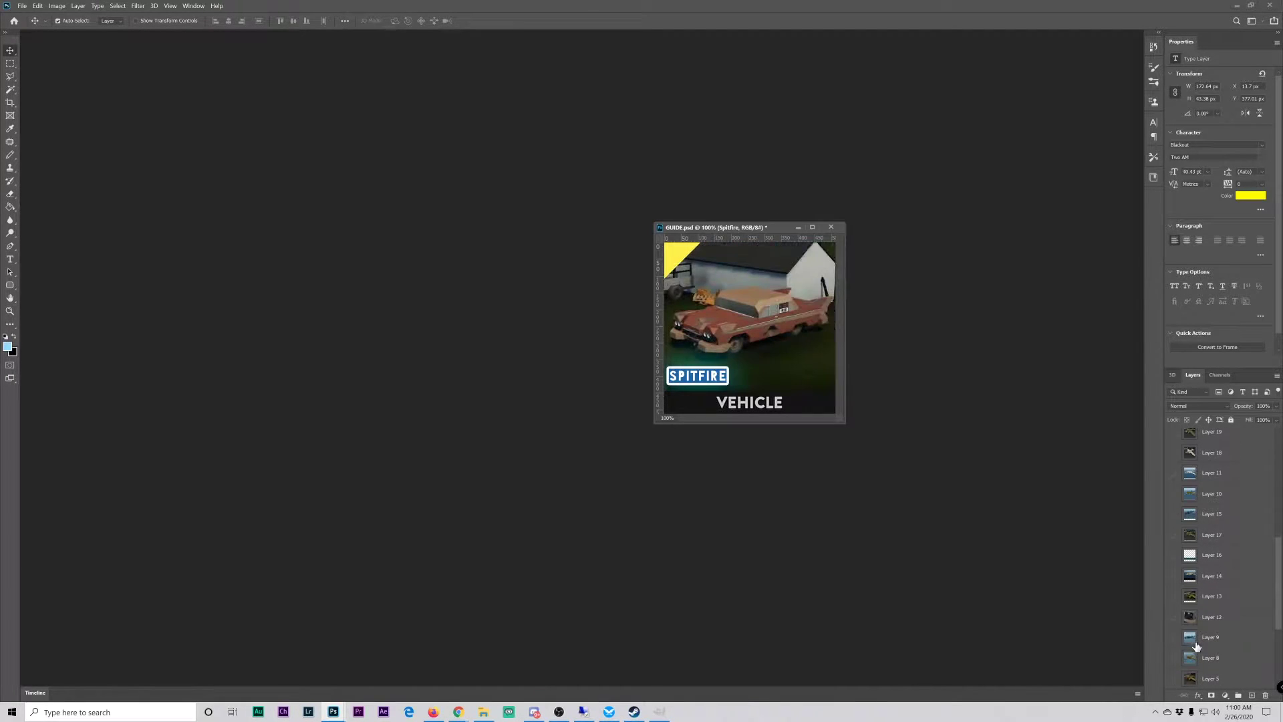
pyautogui.scroll(-5, 1193, 615)
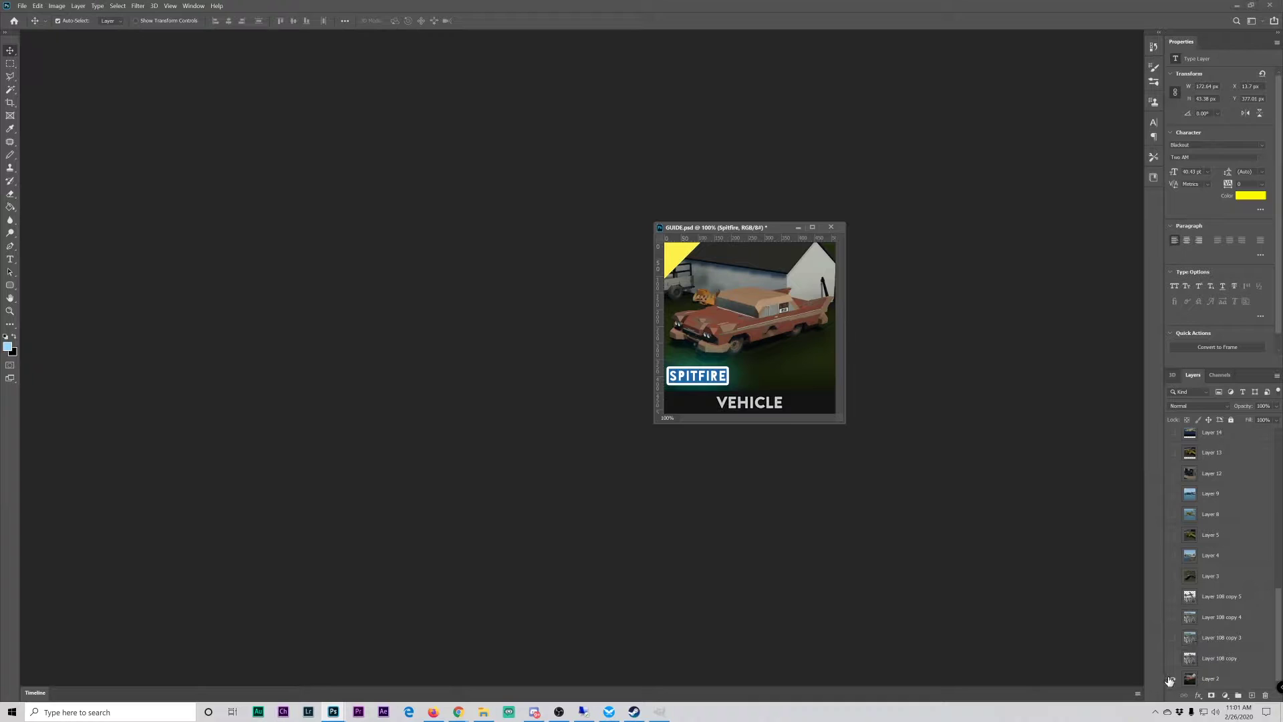
pyautogui.click(1167, 644)
pyautogui.scroll(10, 1193, 629)
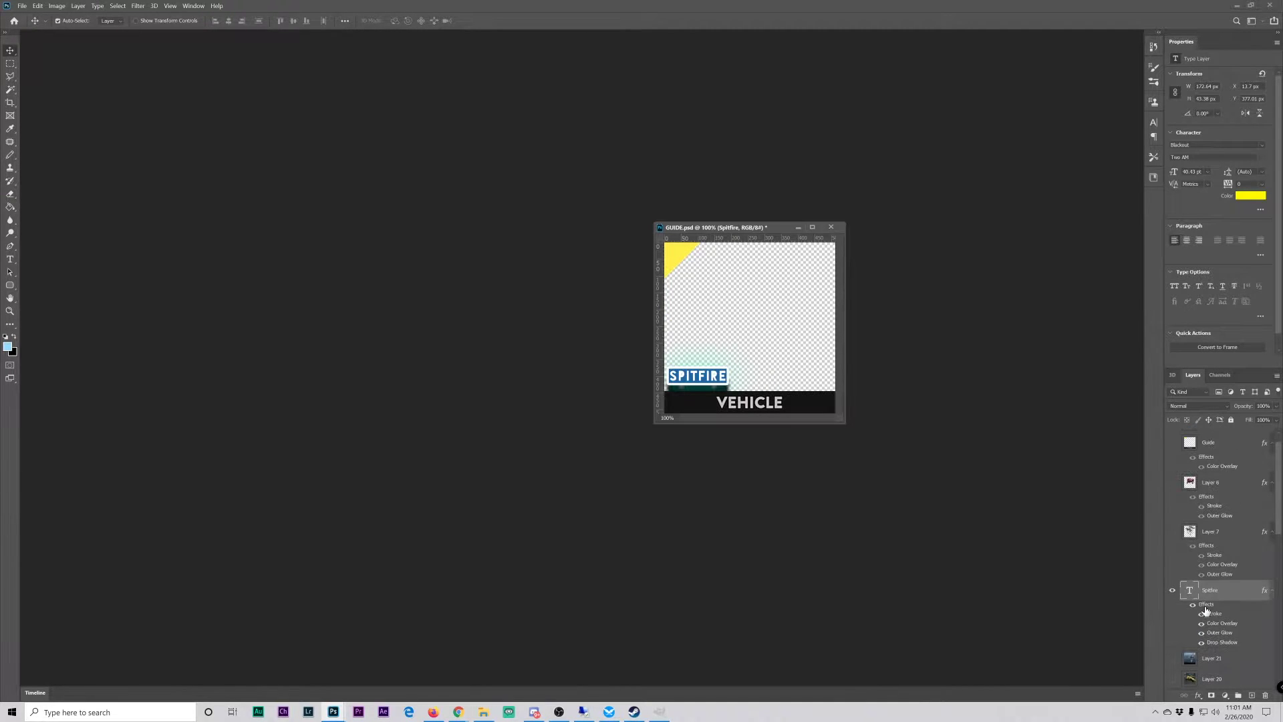
pyautogui.click(1172, 606)
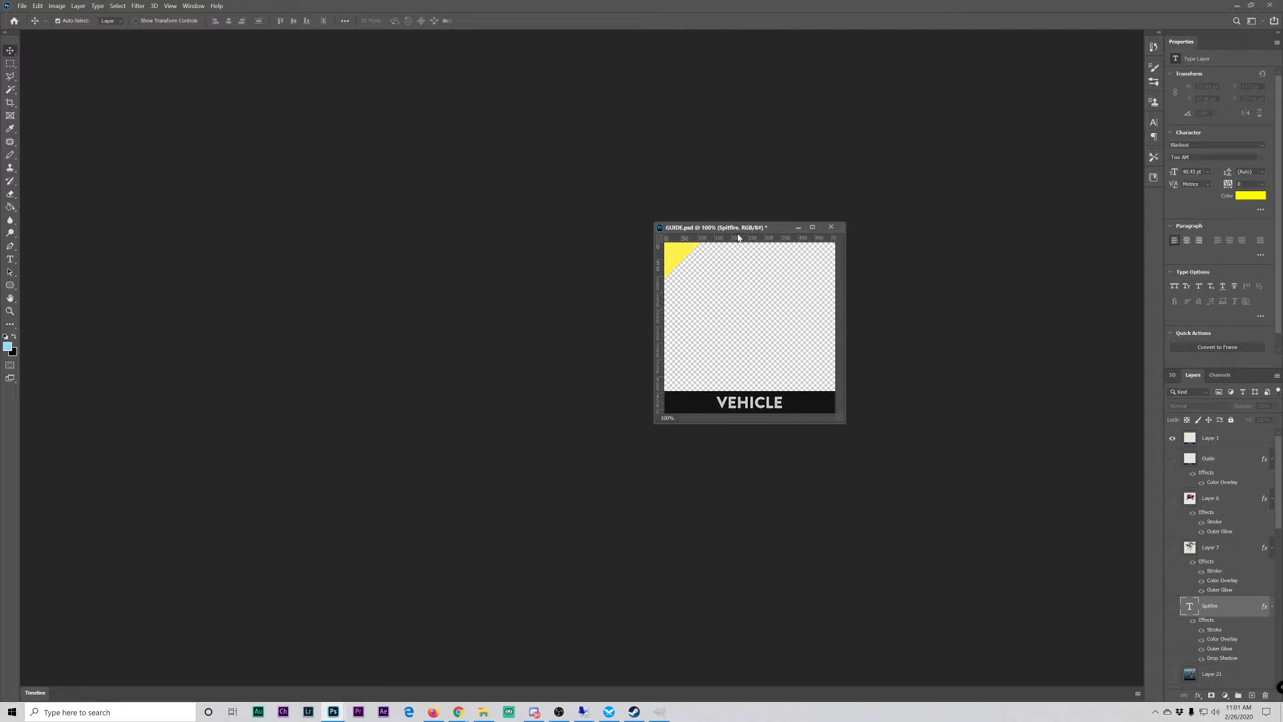
# Drag the dark hangar screenshot into GUIDE.psd as Layer 22, then minimize the hangar document.
pyautogui.moveTo(738, 227); pyautogui.dragTo(798, 245)
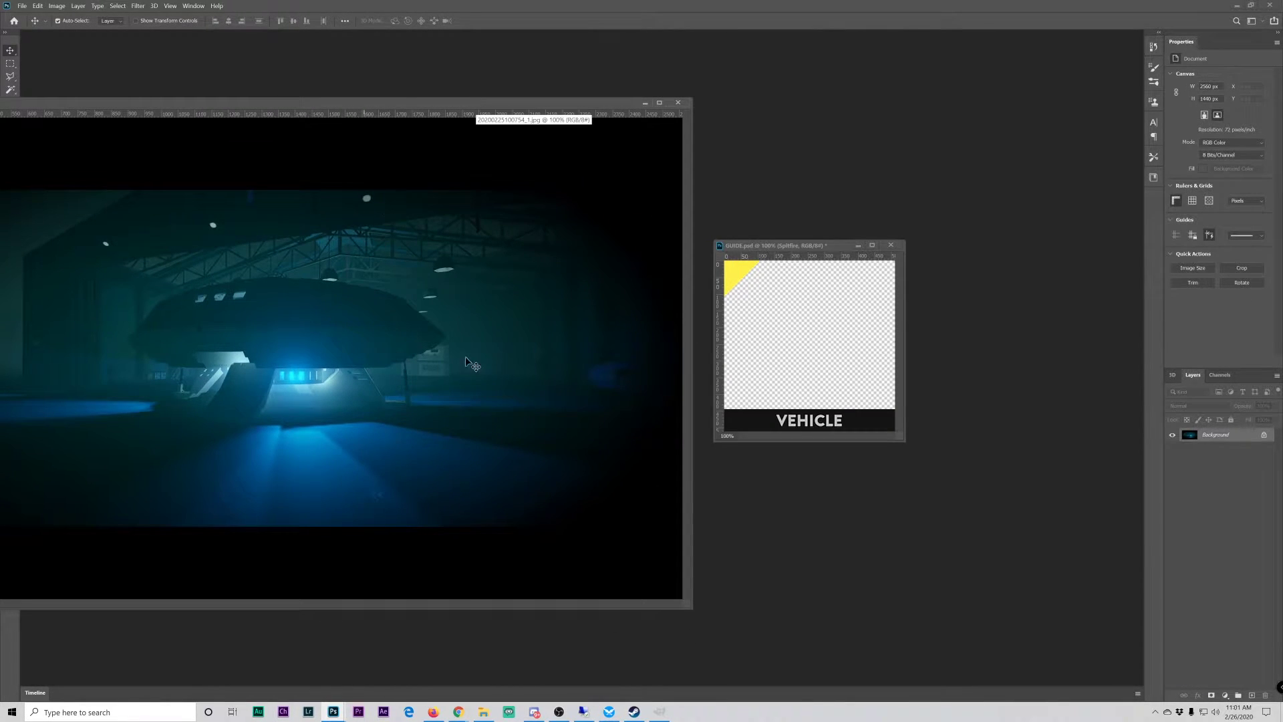
pyautogui.moveTo(397, 107)
pyautogui.mouseDown()
pyautogui.moveTo(393, 125)
pyautogui.moveTo(394, 101)
pyautogui.mouseUp()
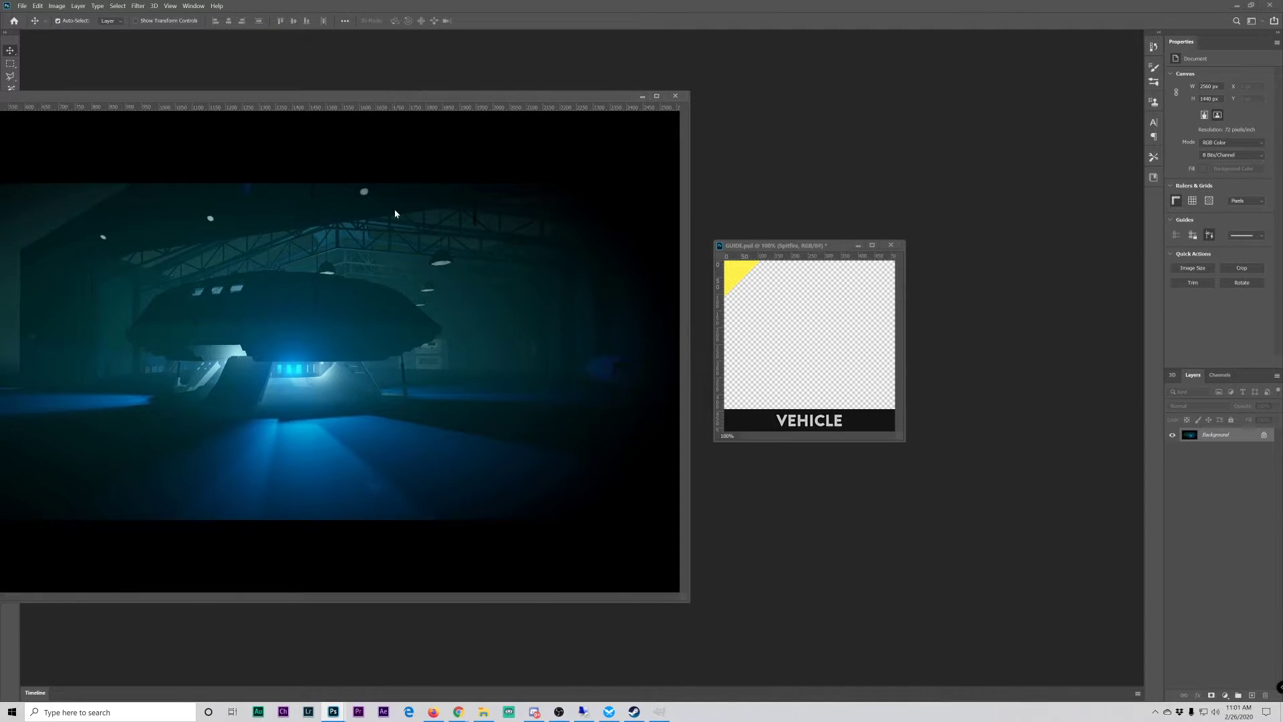
pyautogui.moveTo(315, 301); pyautogui.dragTo(884, 298)
pyautogui.click(640, 95)
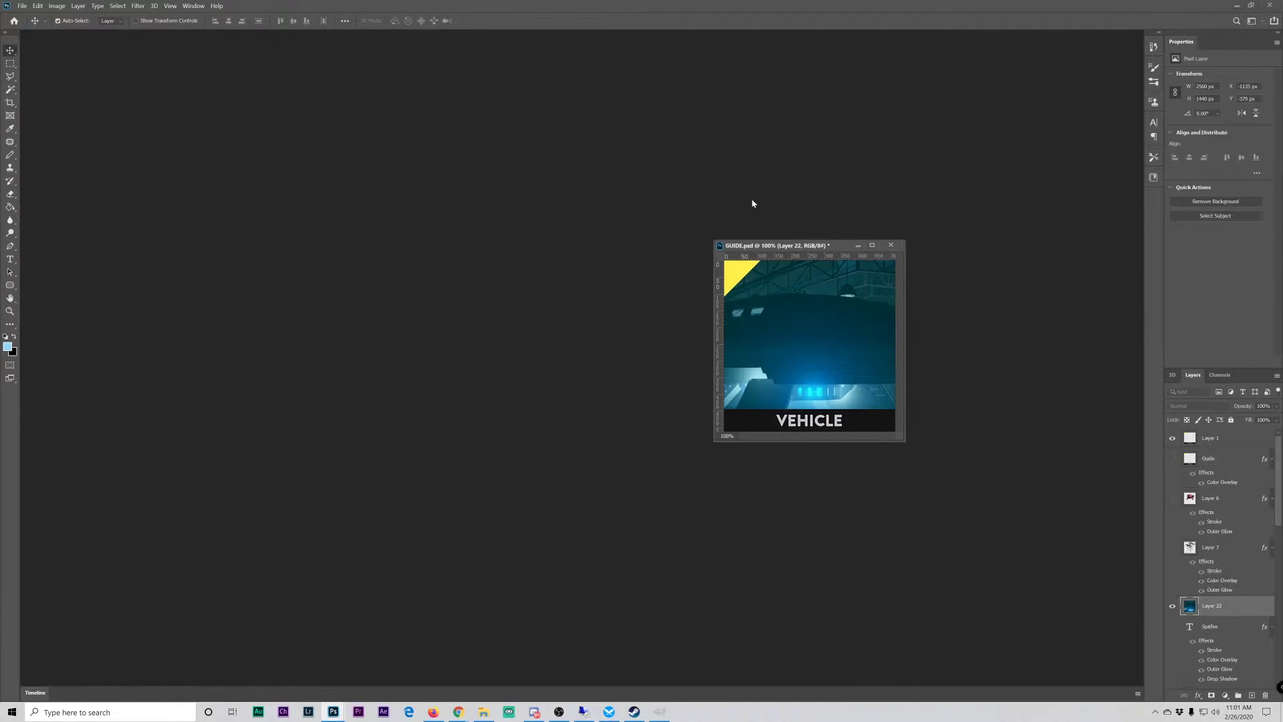
# Scale Layer 22's hangar image down and position it to fill the square GUIDE canvas.
pyautogui.click(38, 5)
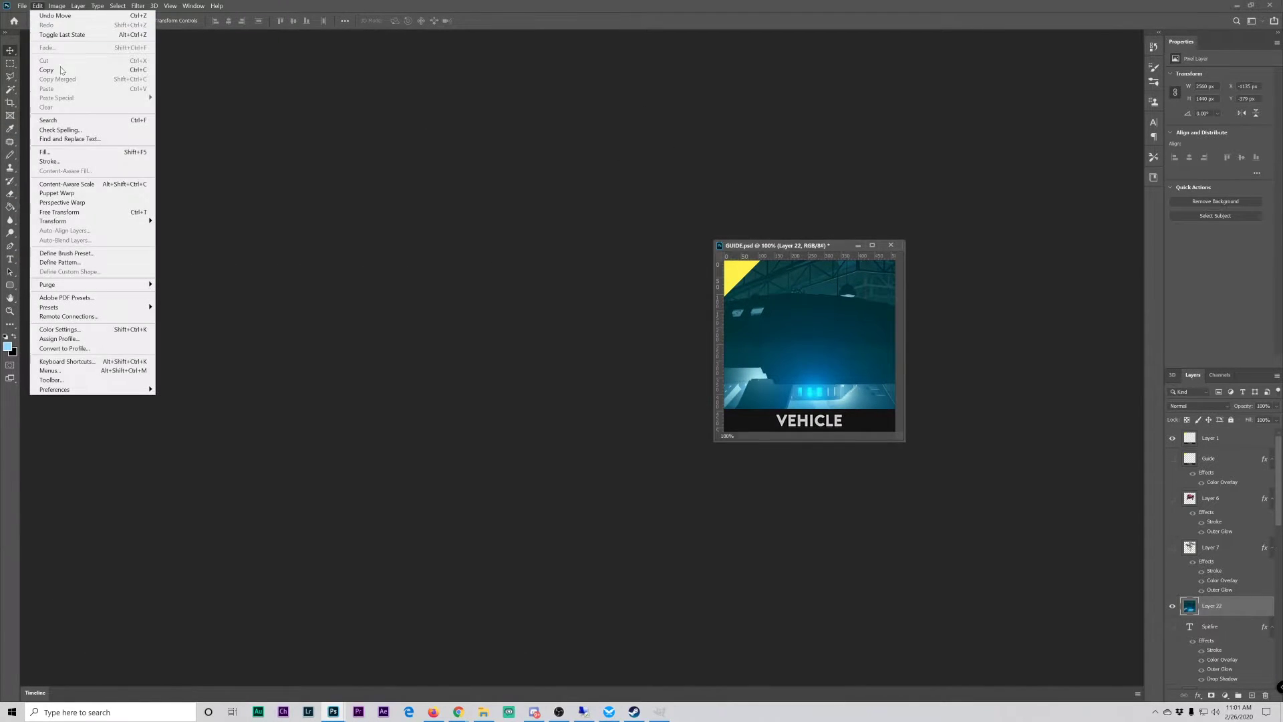
pyautogui.moveTo(86, 224)
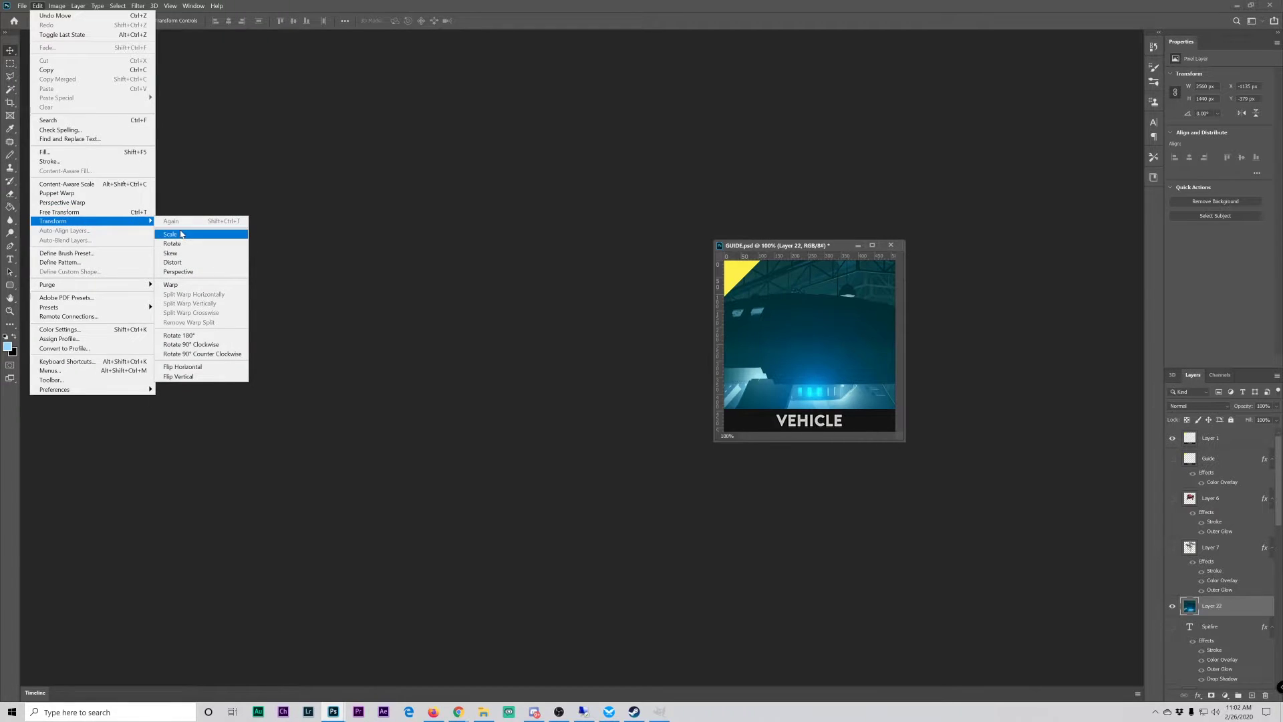
pyautogui.click(183, 235)
pyautogui.click(170, 5)
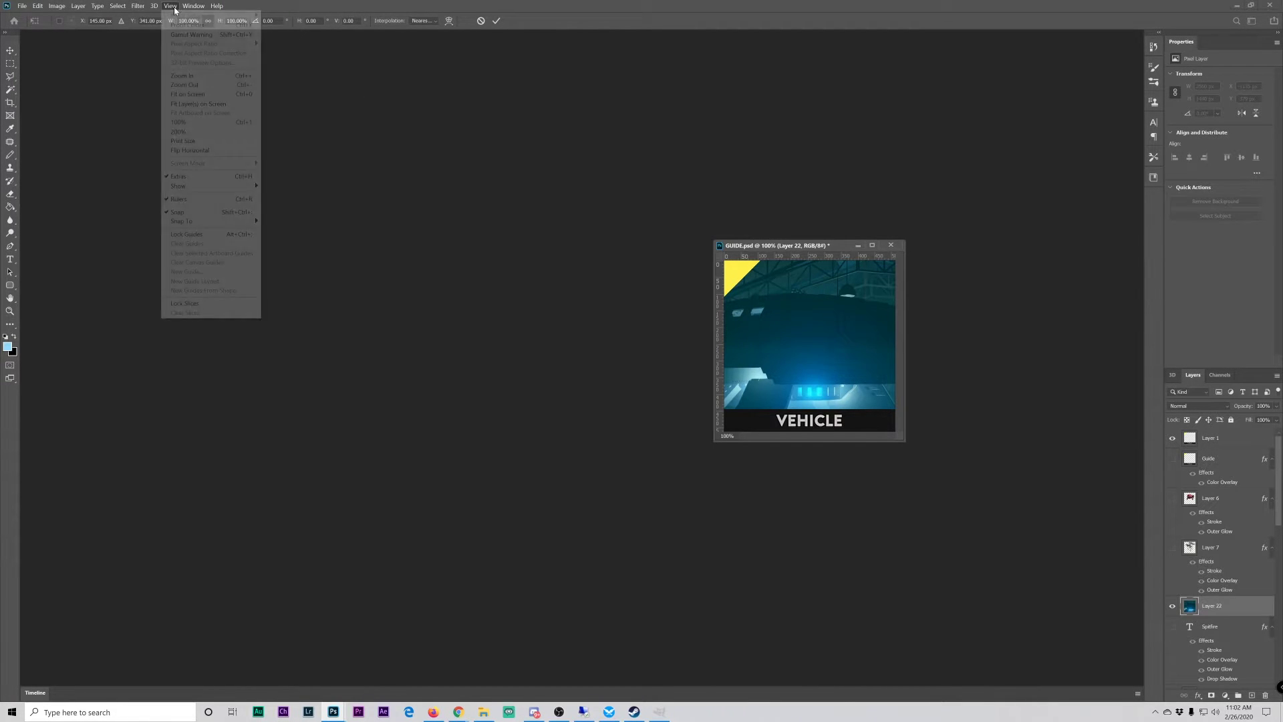
pyautogui.click(190, 89)
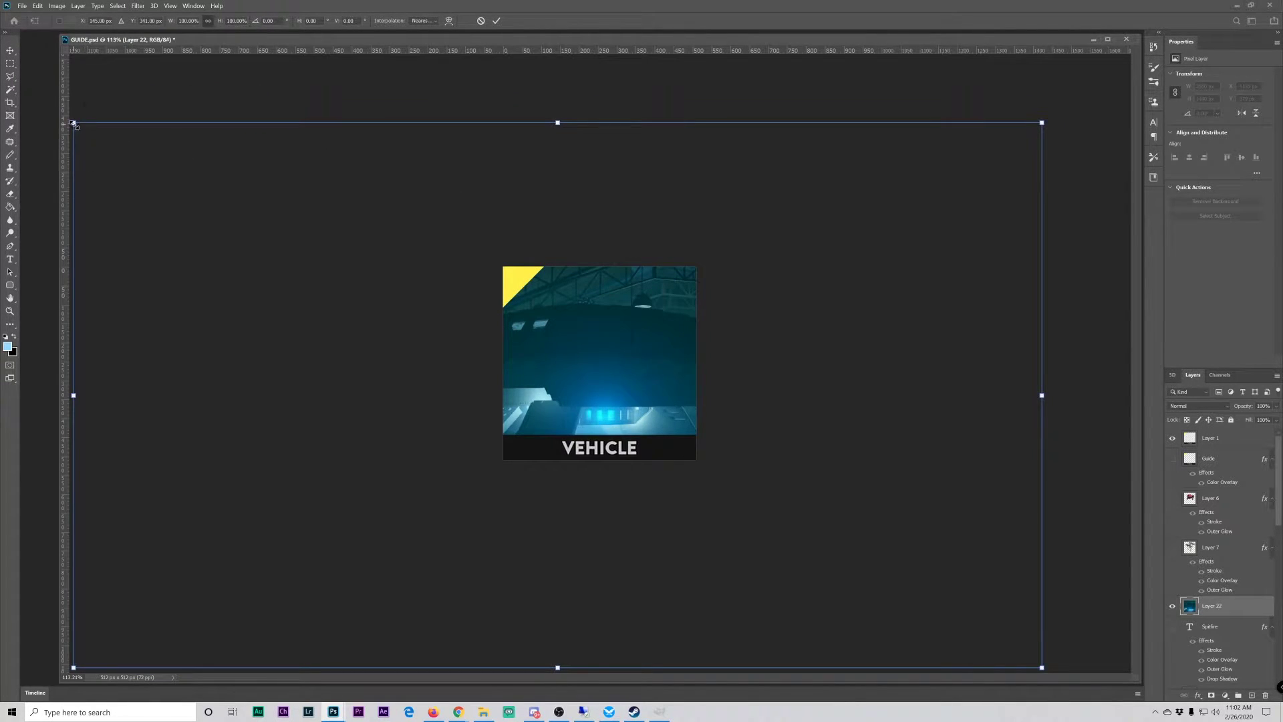
pyautogui.moveTo(75, 123); pyautogui.dragTo(508, 366)
pyautogui.moveTo(627, 429); pyautogui.dragTo(447, 275)
pyautogui.moveTo(846, 213); pyautogui.dragTo(822, 228)
pyautogui.moveTo(658, 333); pyautogui.dragTo(705, 290)
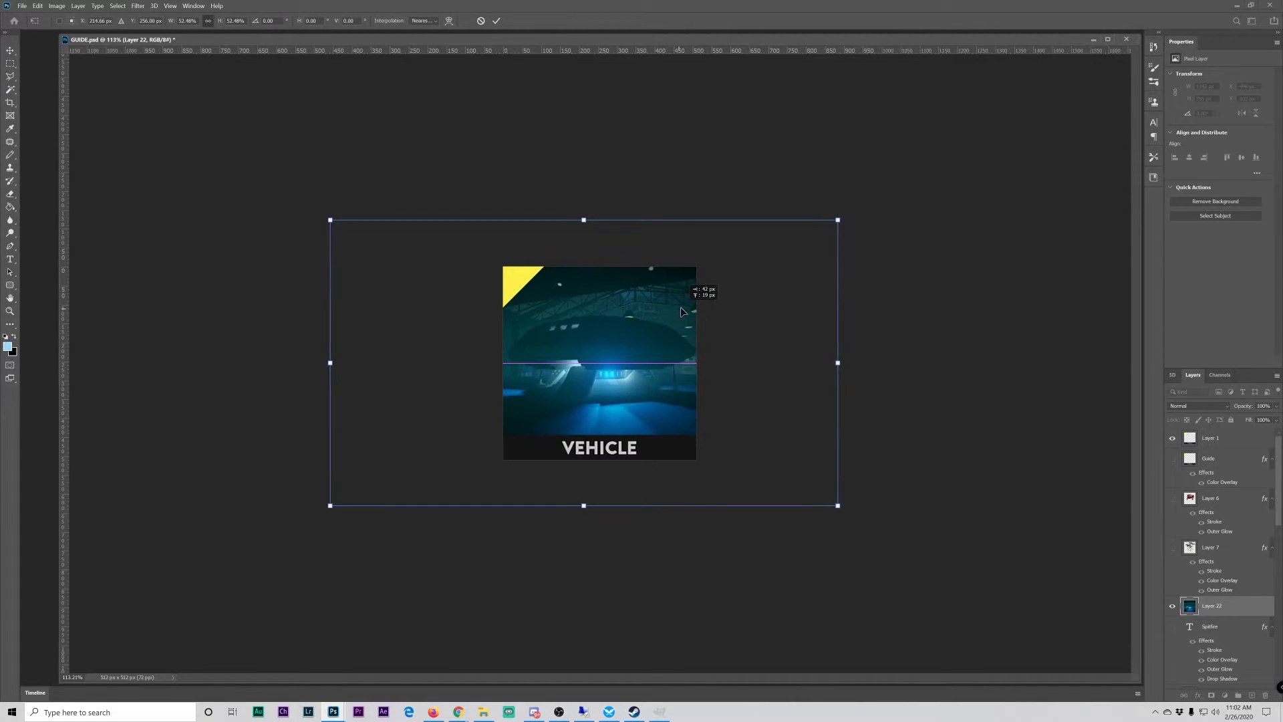
pyautogui.press('Return')
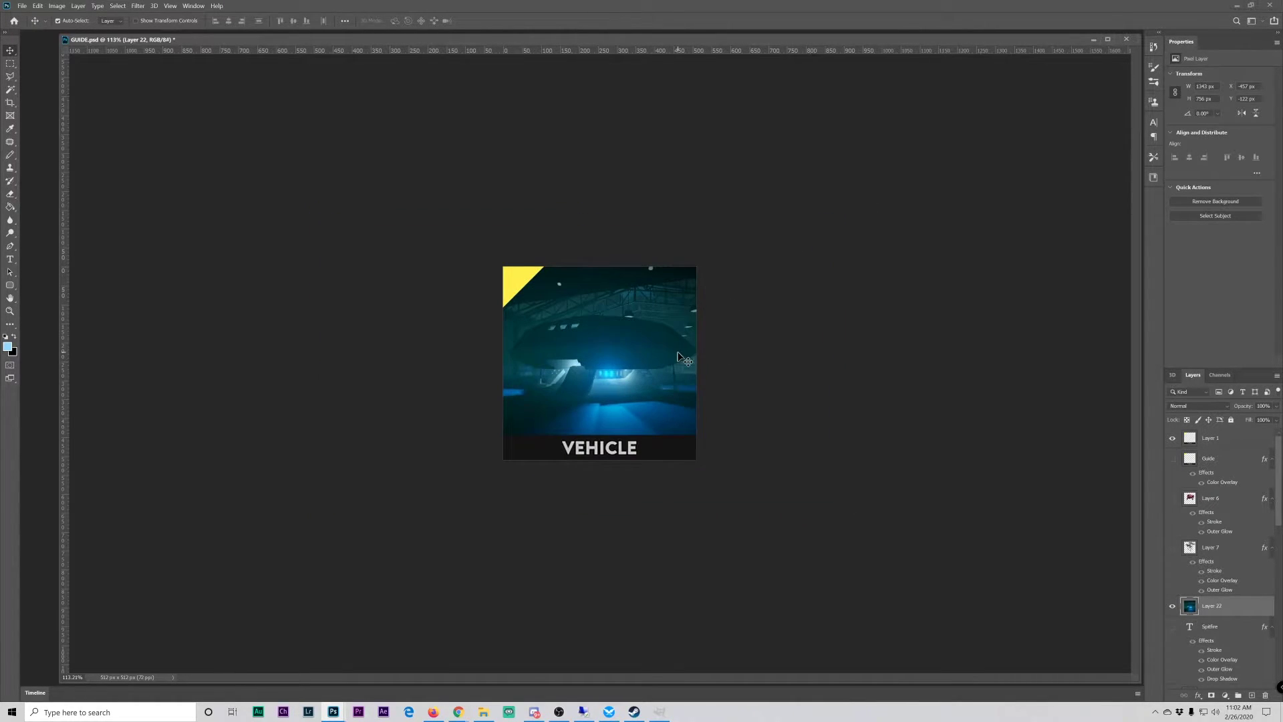
# Hide the yellow corner and VEHICLE overlay and Quick Export the canvas as ufo.png into the thumbnails folder.
pyautogui.click(1172, 438)
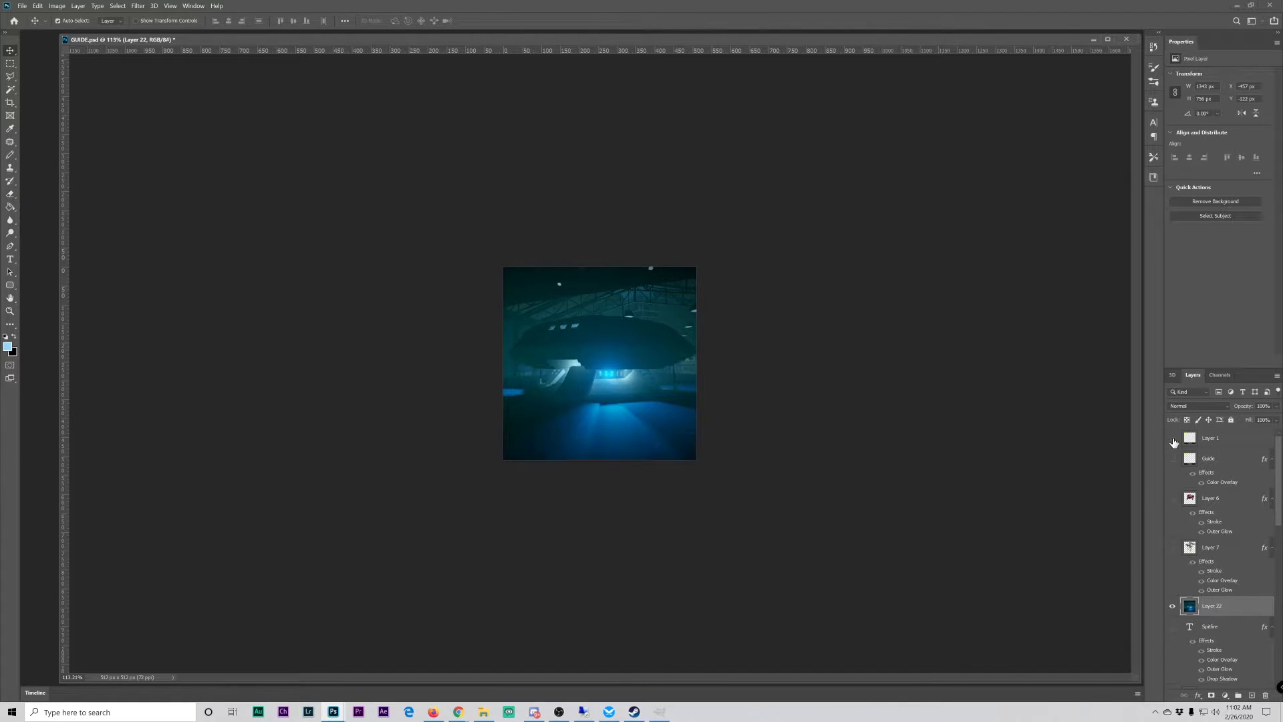
pyautogui.click(22, 5)
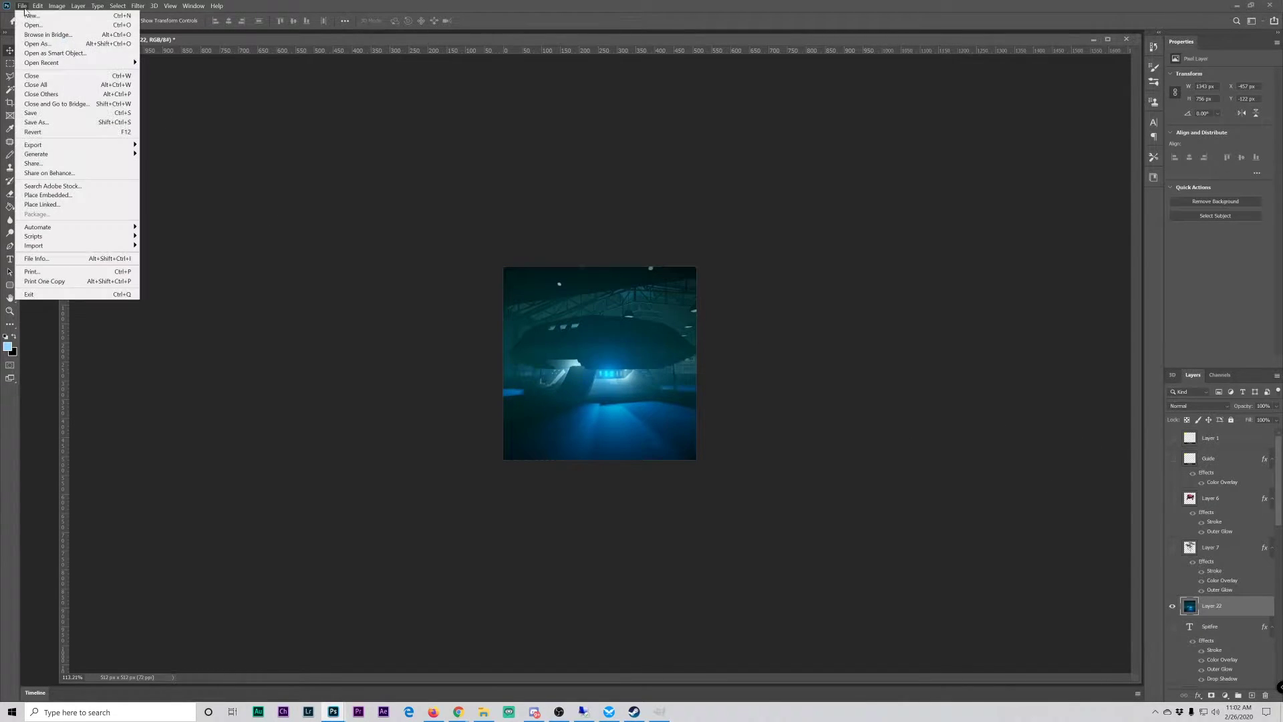
pyautogui.moveTo(54, 144)
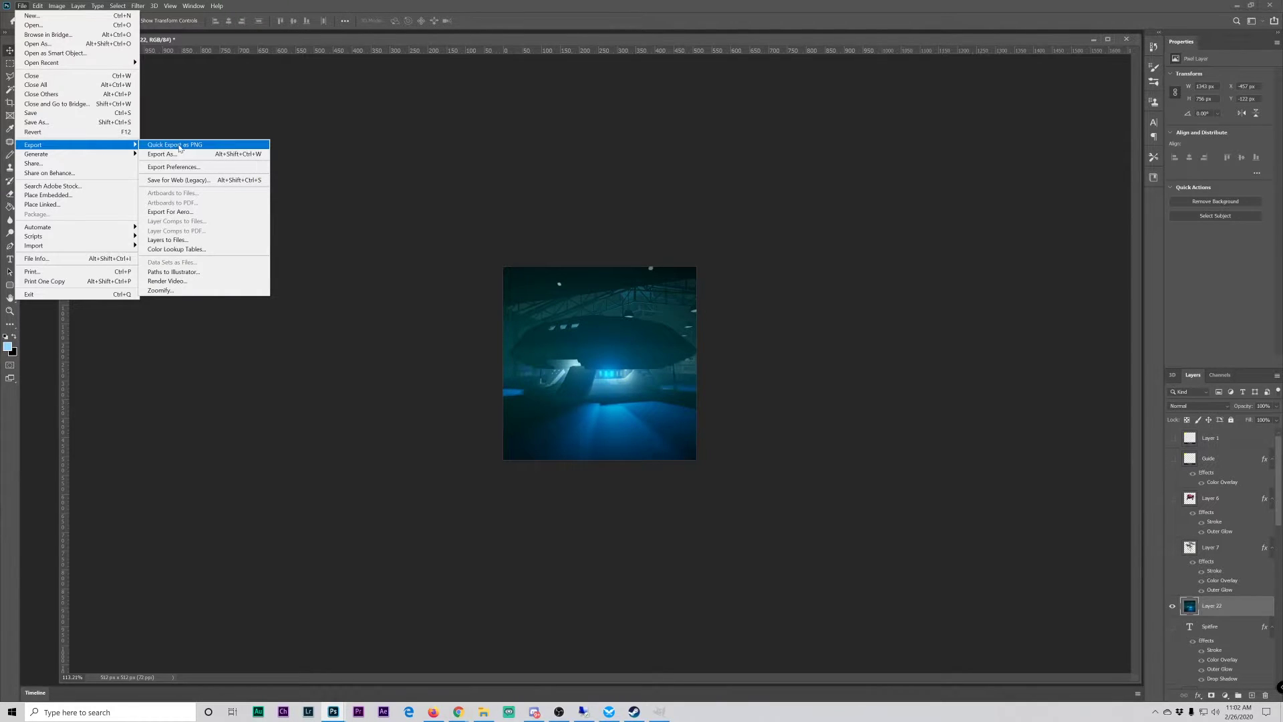
pyautogui.click(179, 145)
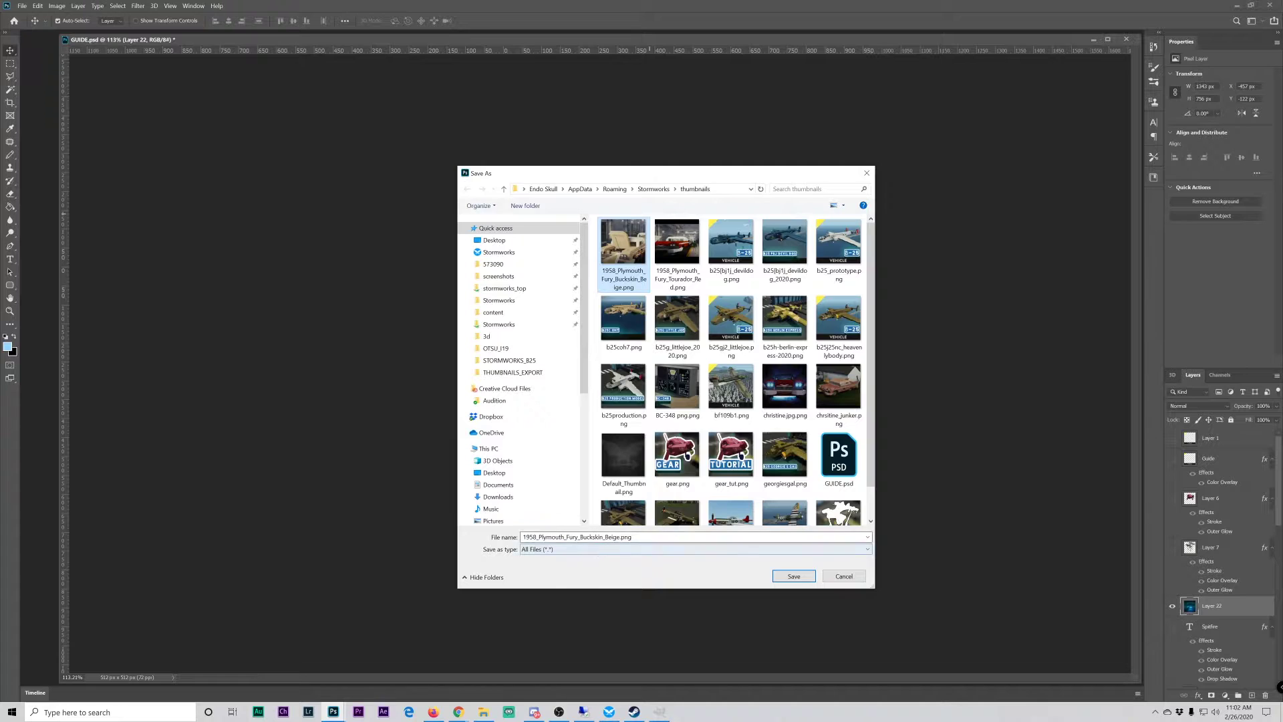
pyautogui.moveTo(634, 537); pyautogui.dragTo(453, 533)
pyautogui.write('ufo')
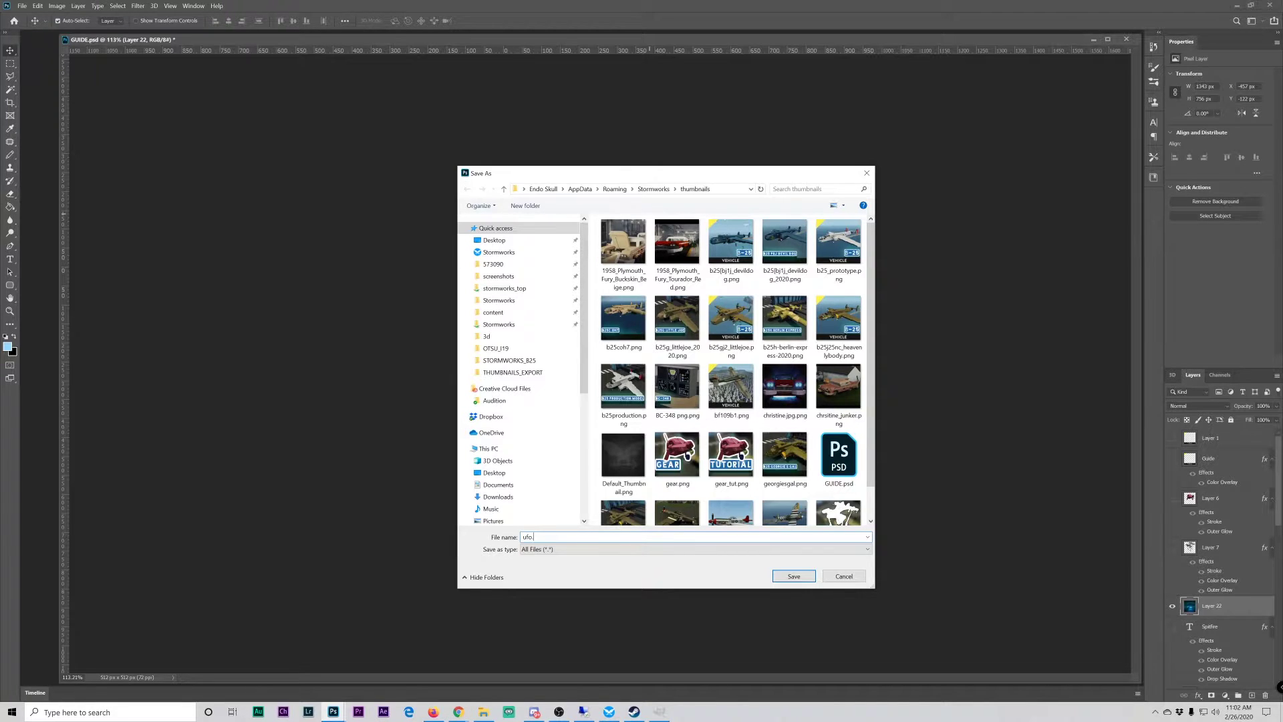
pyautogui.click(793, 576)
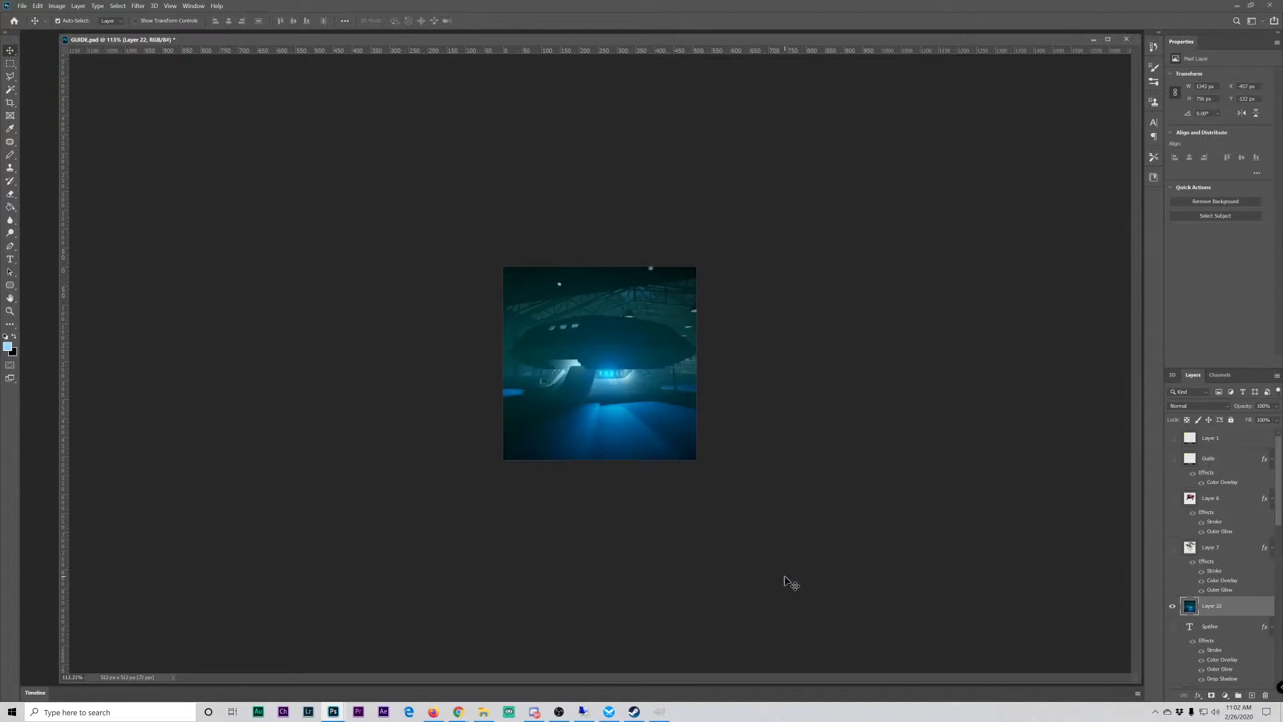
# In Stormworks, start a new workshop upload and select ufo as its thumbnail.
pyautogui.click(610, 711)
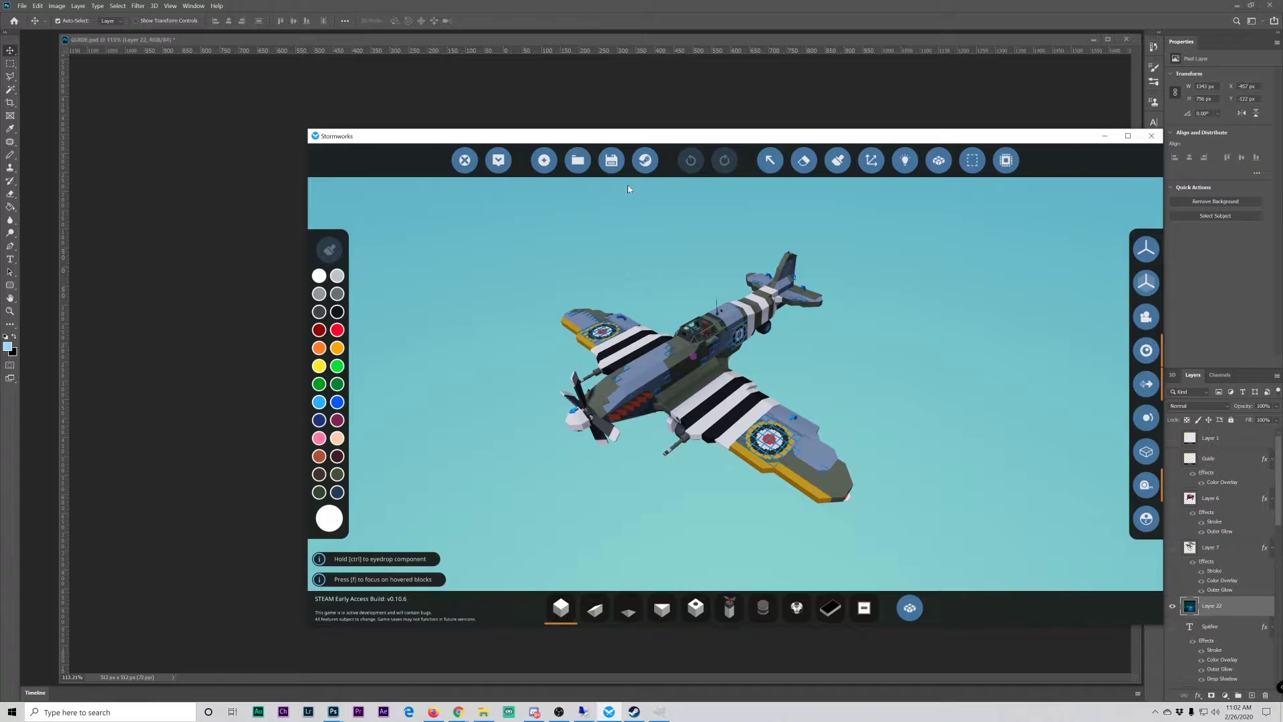
pyautogui.click(645, 161)
pyautogui.click(646, 264)
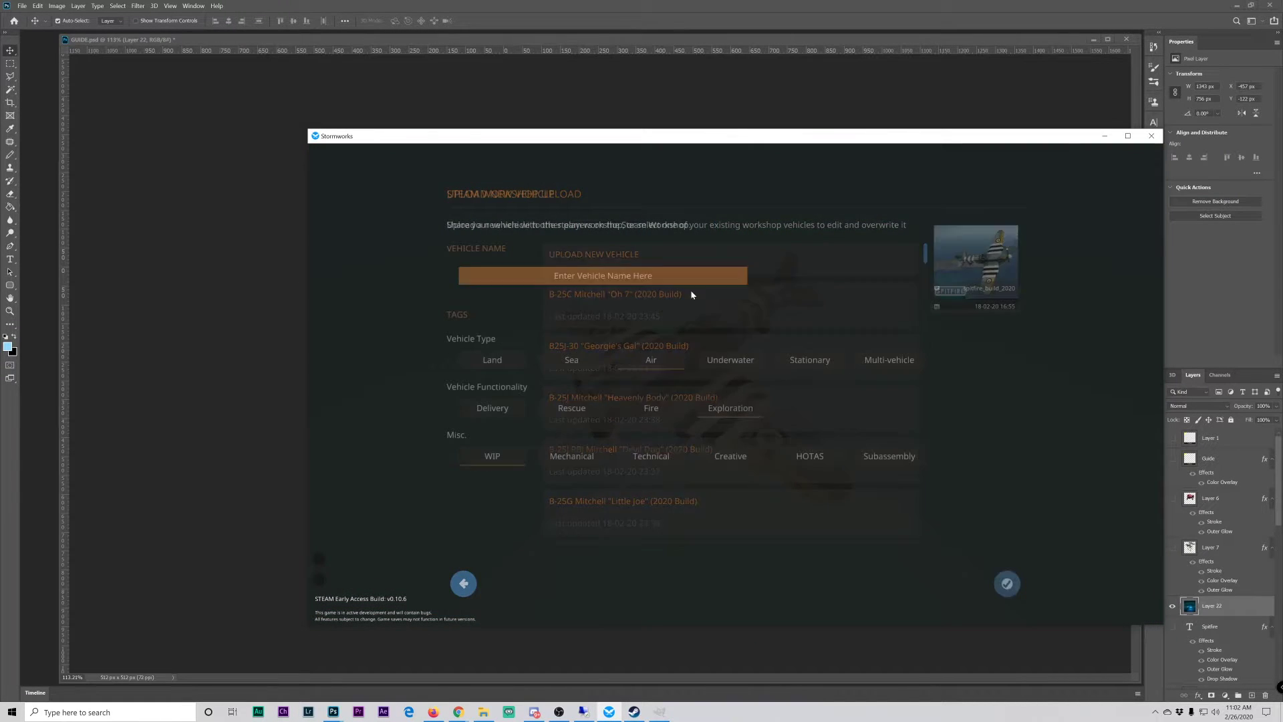
pyautogui.click(982, 309)
pyautogui.click(507, 272)
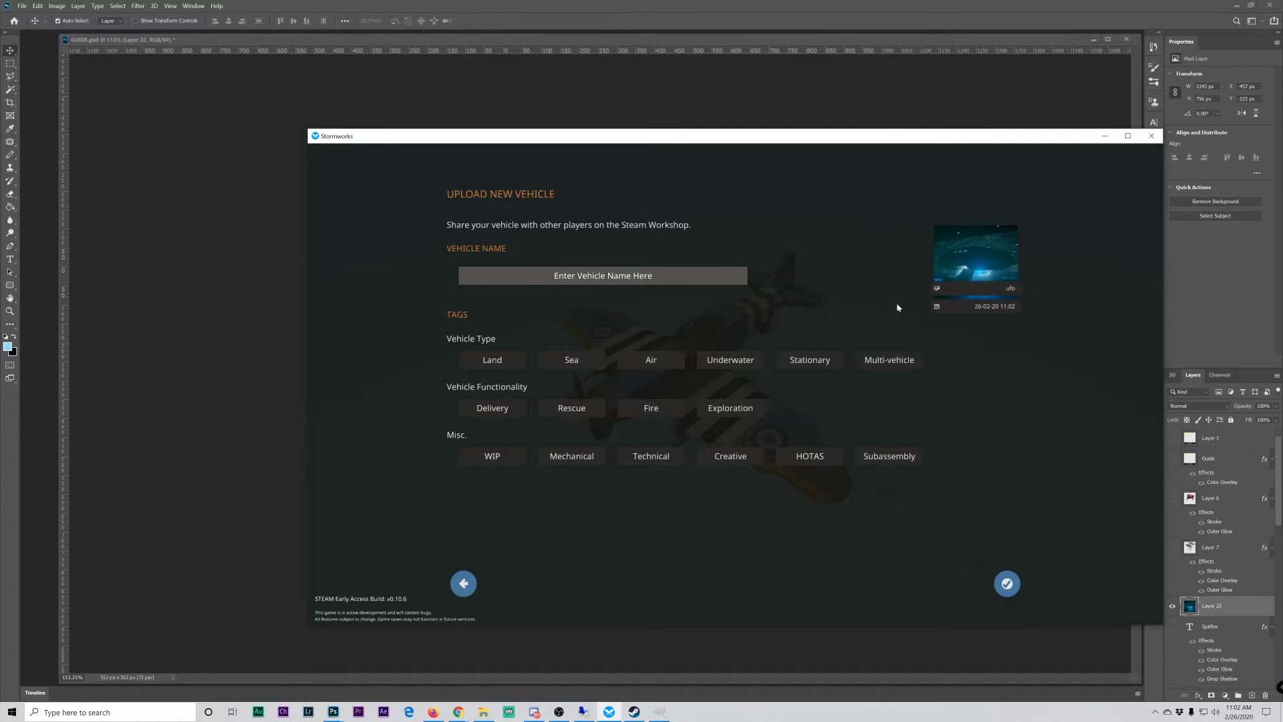
# Back out to the vehicle editor and leave the game with Alt+F4.
pyautogui.click(463, 584)
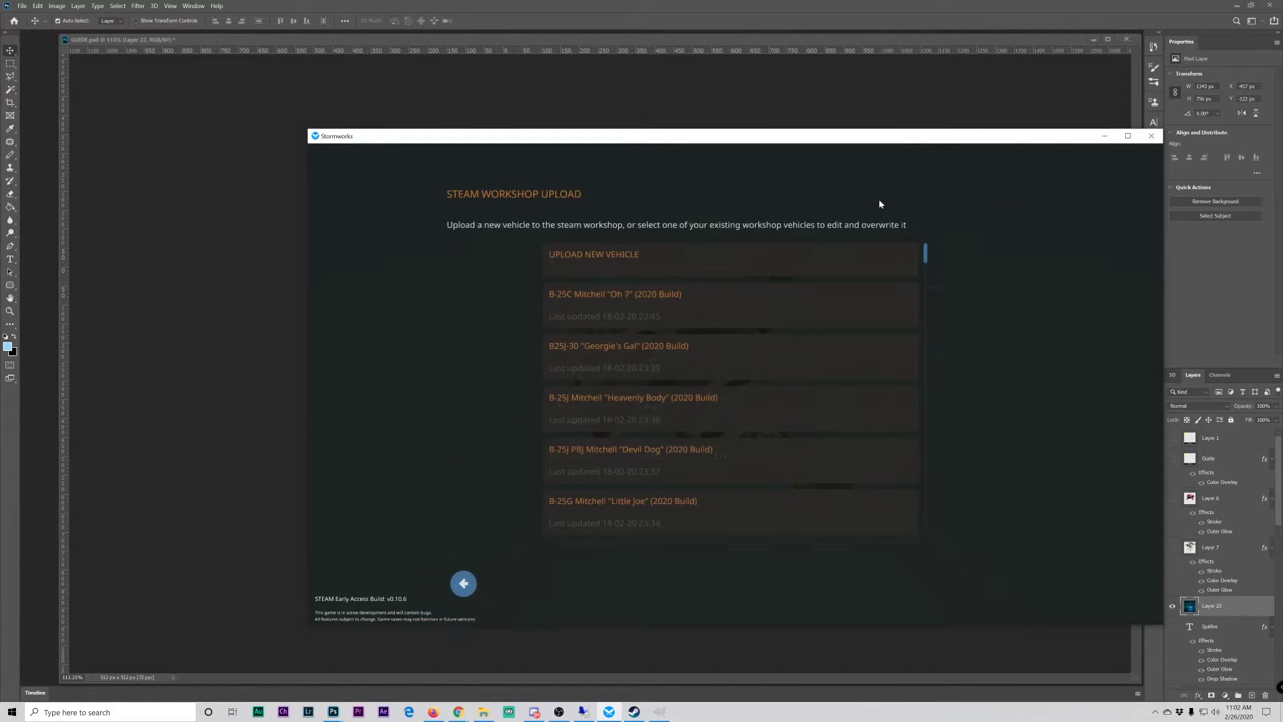
pyautogui.click(464, 584)
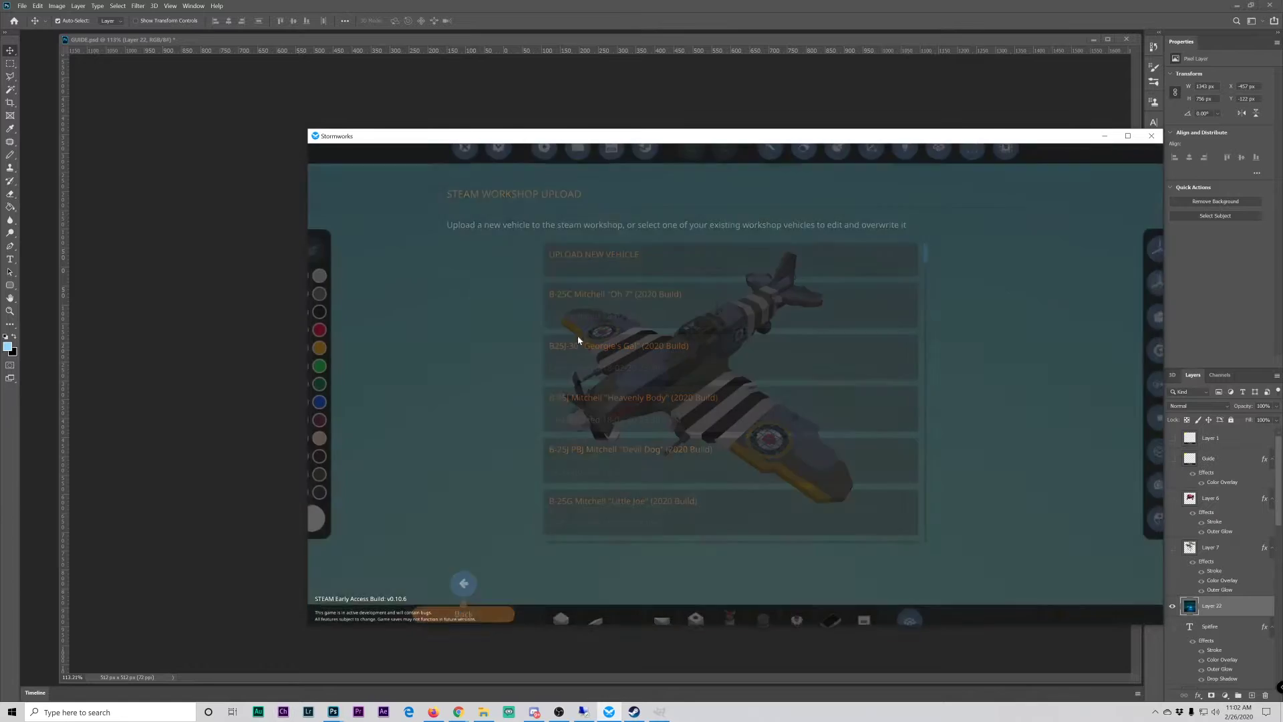
pyautogui.hotkey('alt', 'F4')
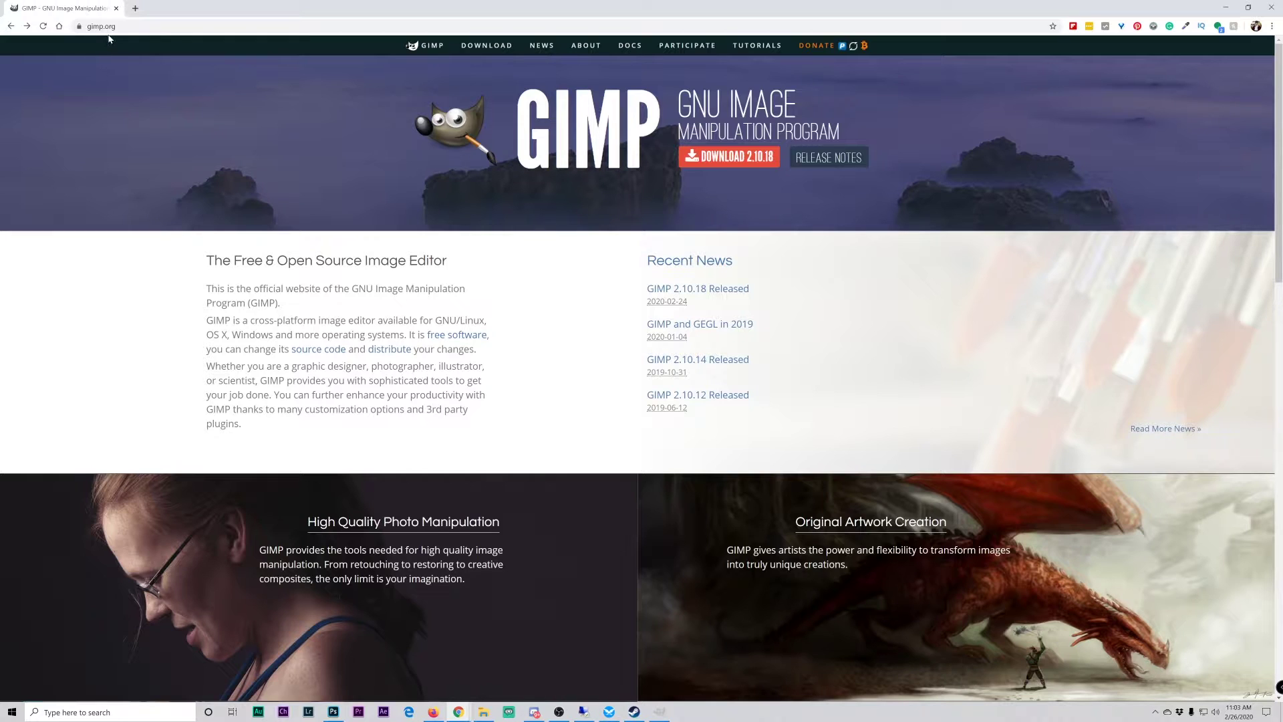
# Open the GIMP 2.10.18 download page and scroll through it.
pyautogui.click(724, 160)
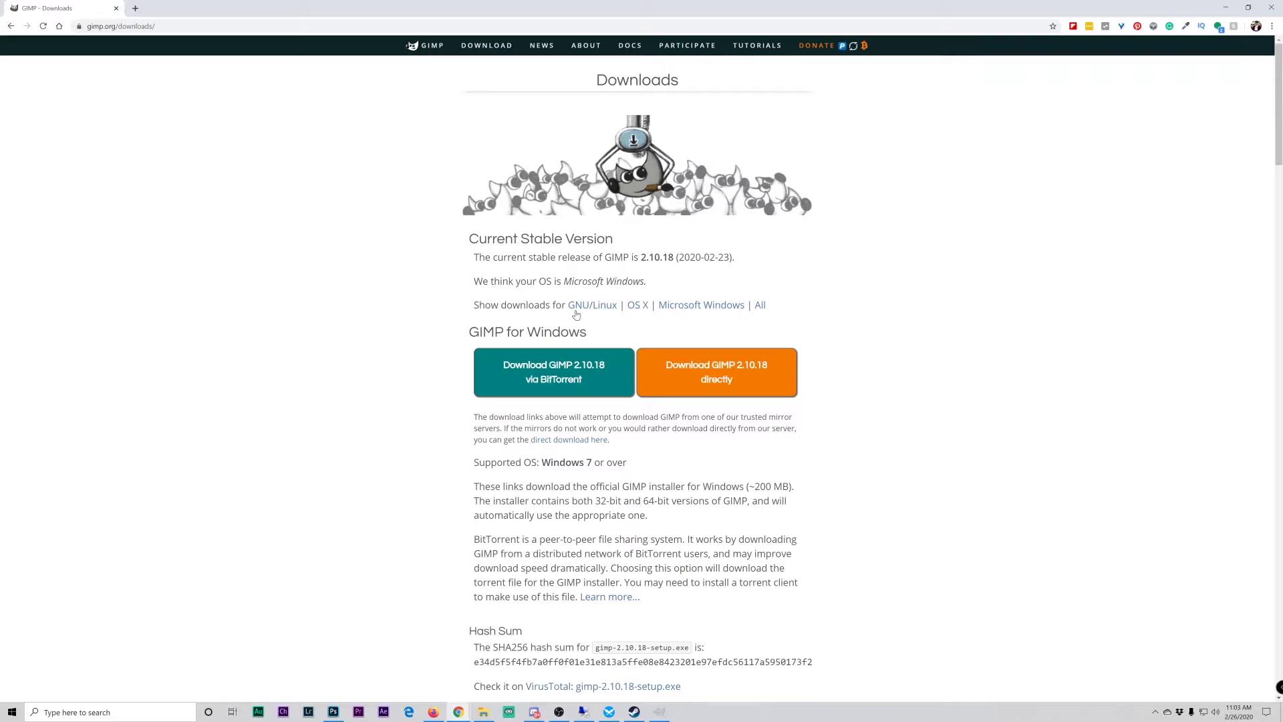
pyautogui.scroll(-7, 588, 446)
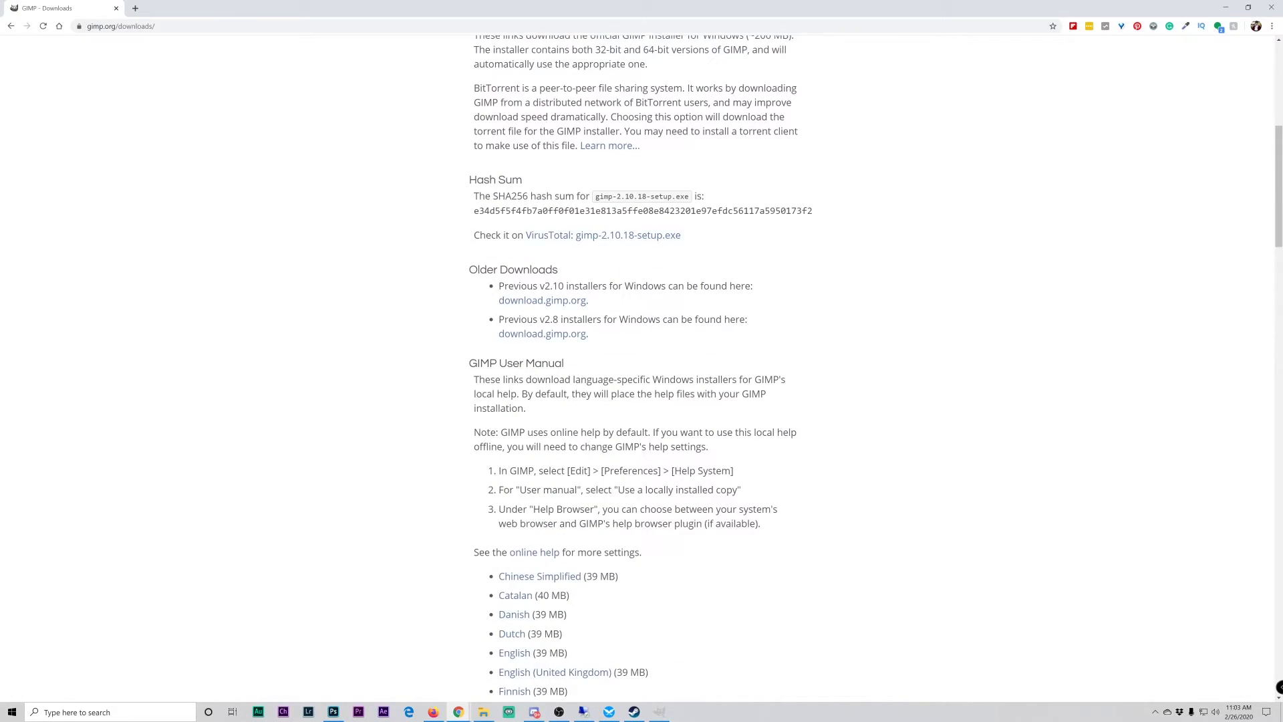
pyautogui.scroll(7, 637, 367)
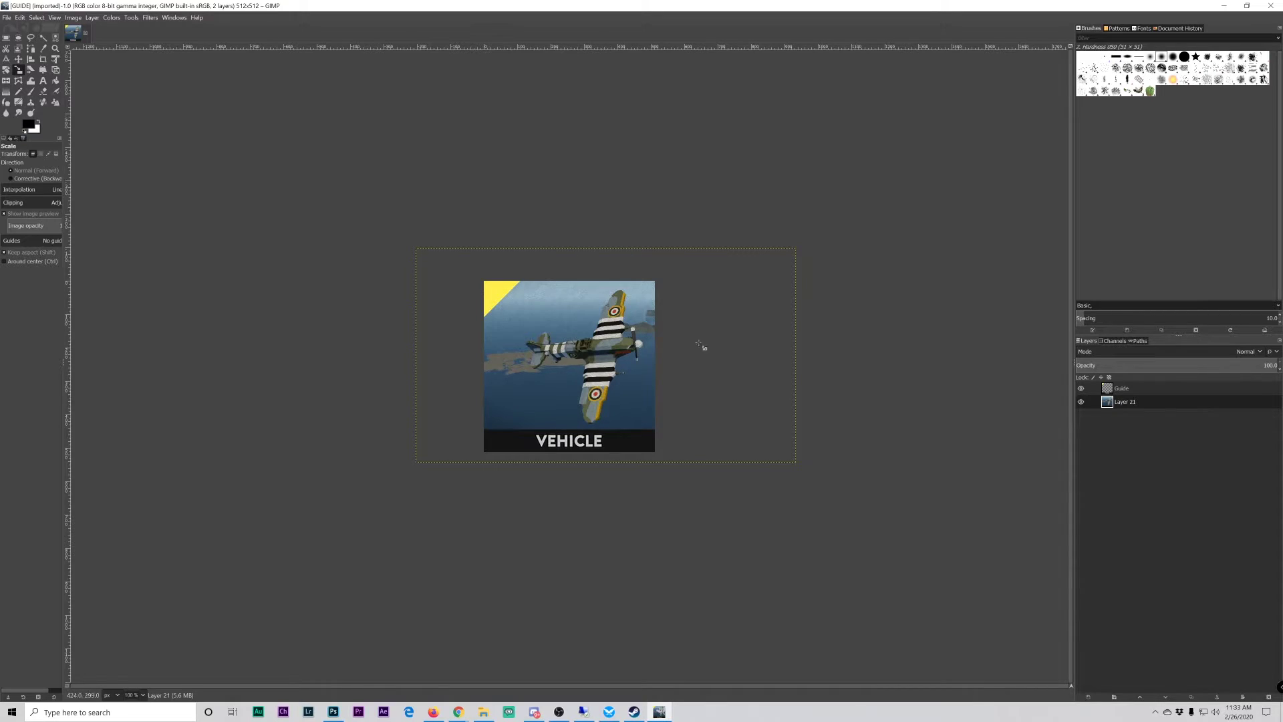
# Turn off Single-Window Mode and float the GUIDE image window at the top of the screen.
pyautogui.click(173, 19)
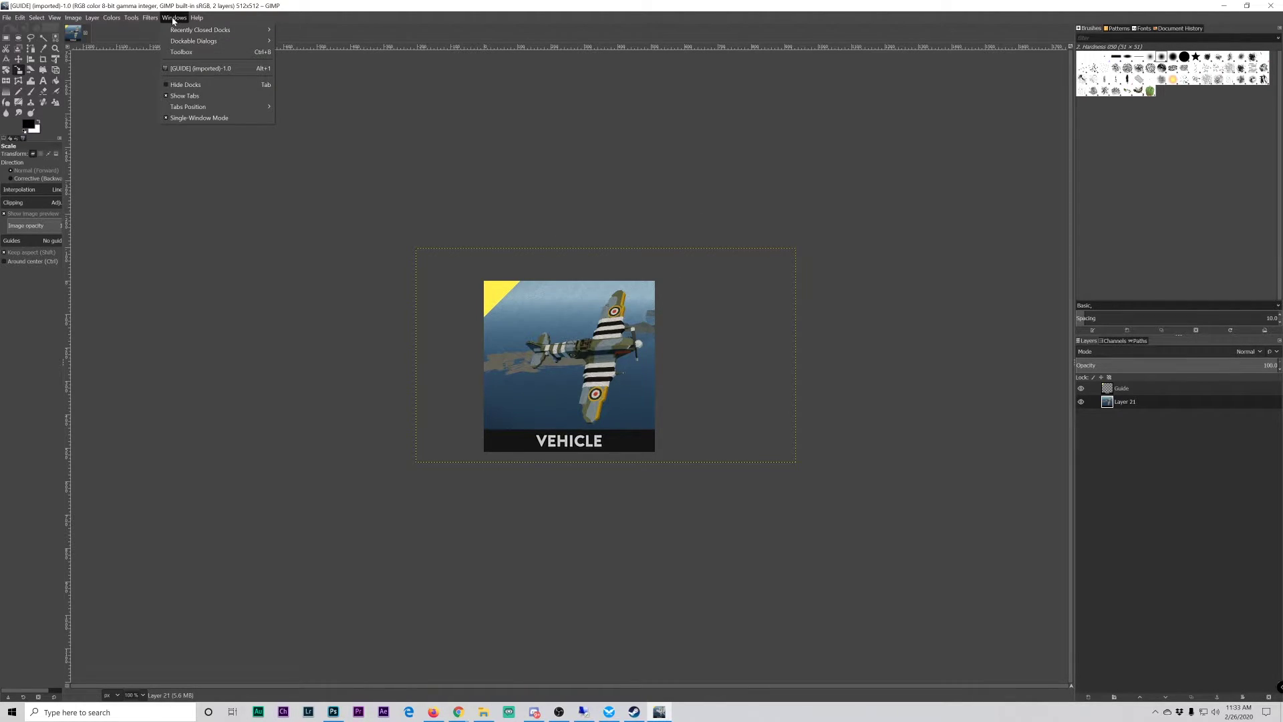
pyautogui.click(216, 119)
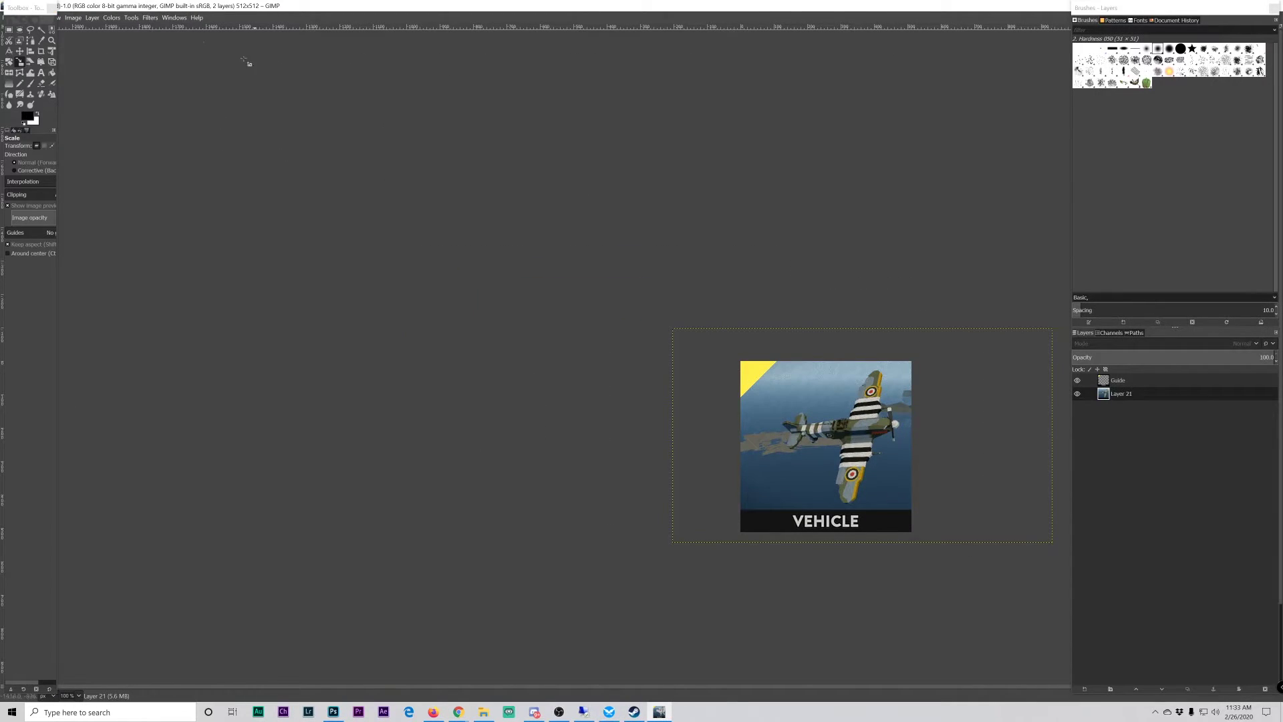
pyautogui.moveTo(77, 7); pyautogui.dragTo(844, 245)
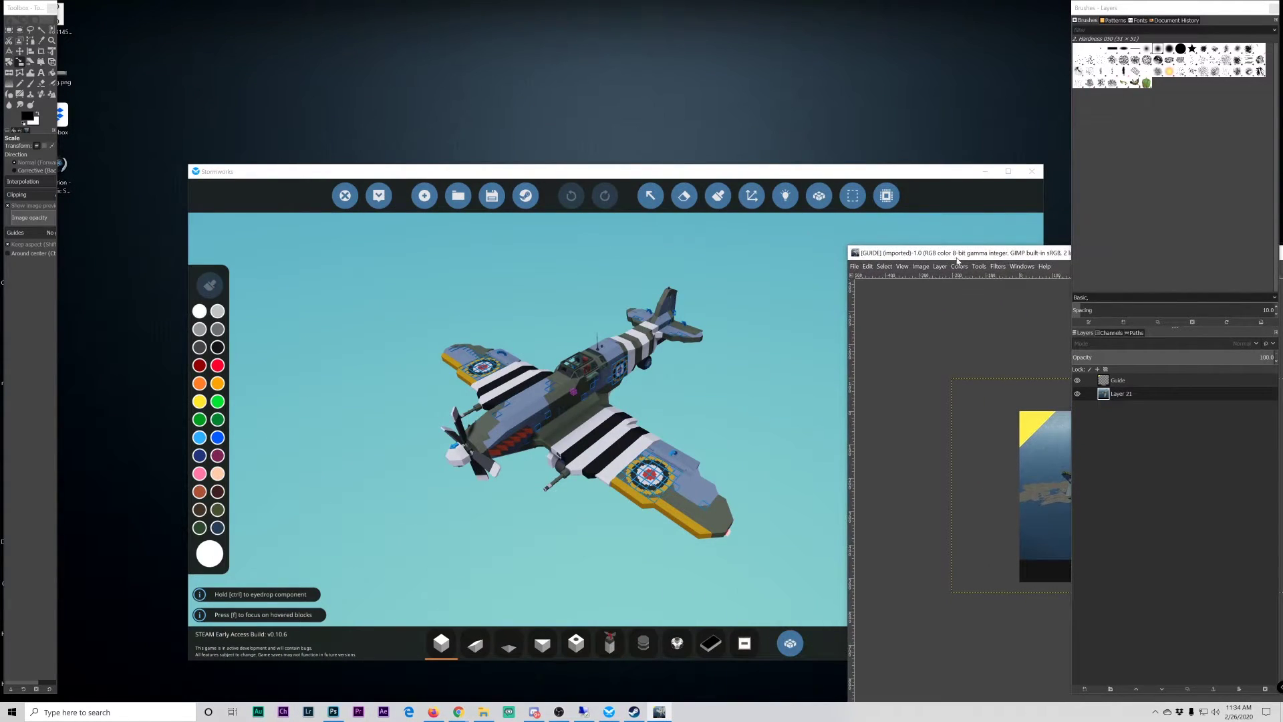
pyautogui.moveTo(956, 253); pyautogui.dragTo(664, 13)
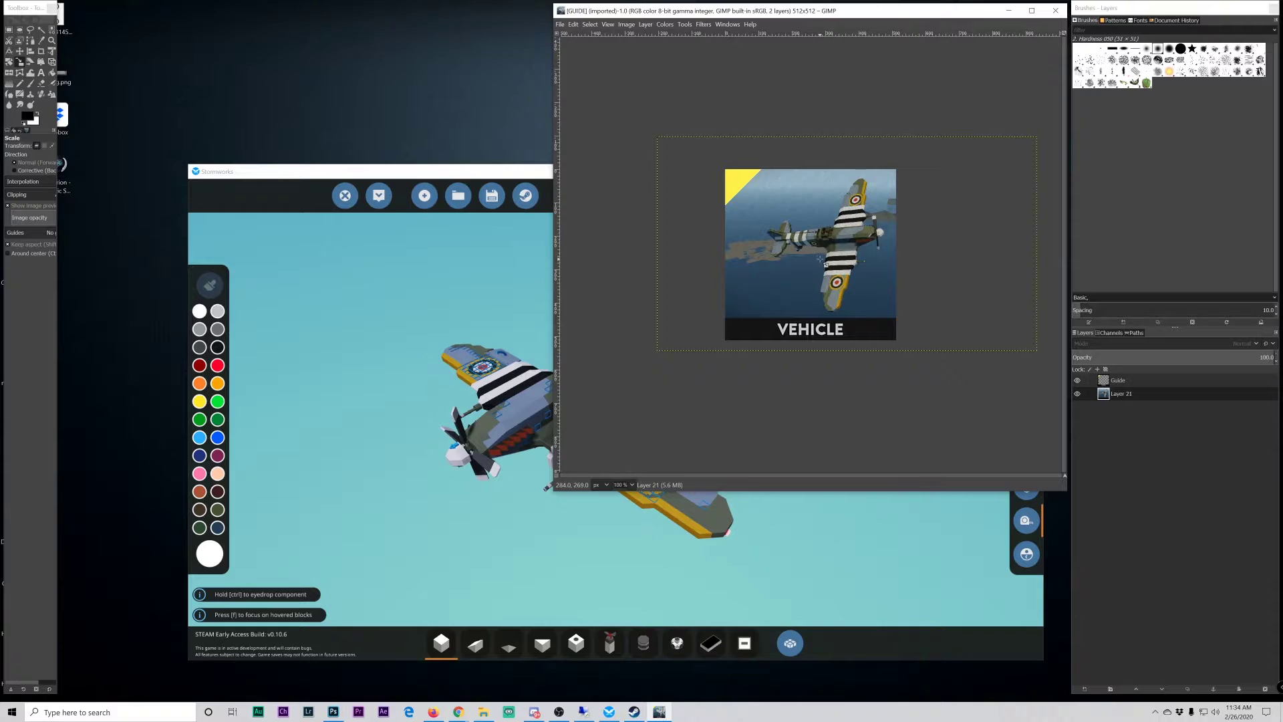
pyautogui.click(561, 25)
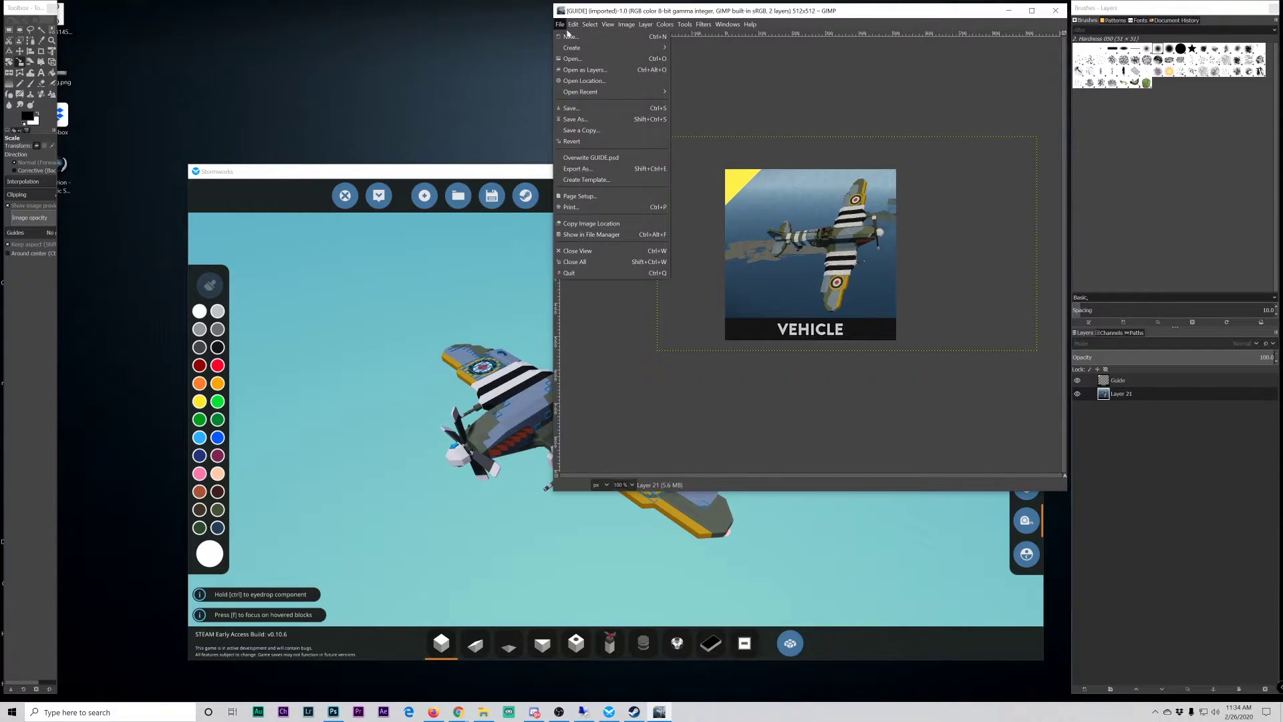
# Open 189.png in its own window, Copy Visible its picture, and bring the GUIDE window into view.
pyautogui.click(572, 58)
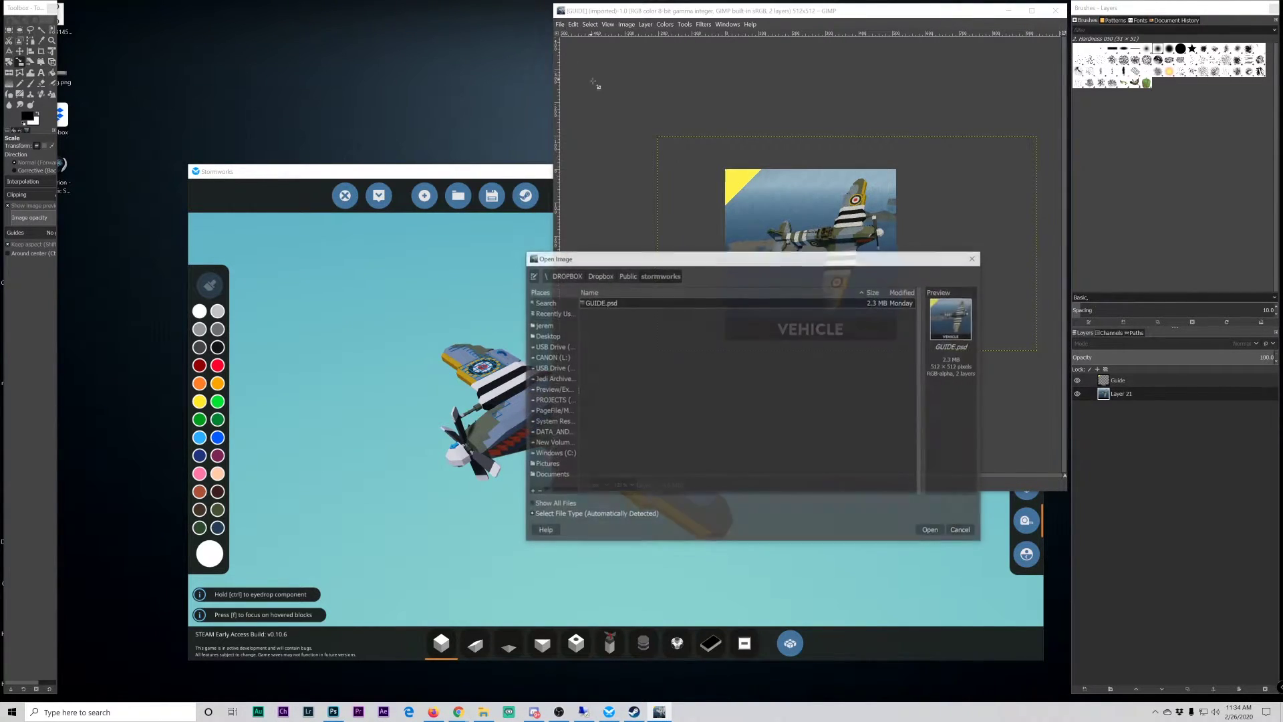
pyautogui.click(603, 303)
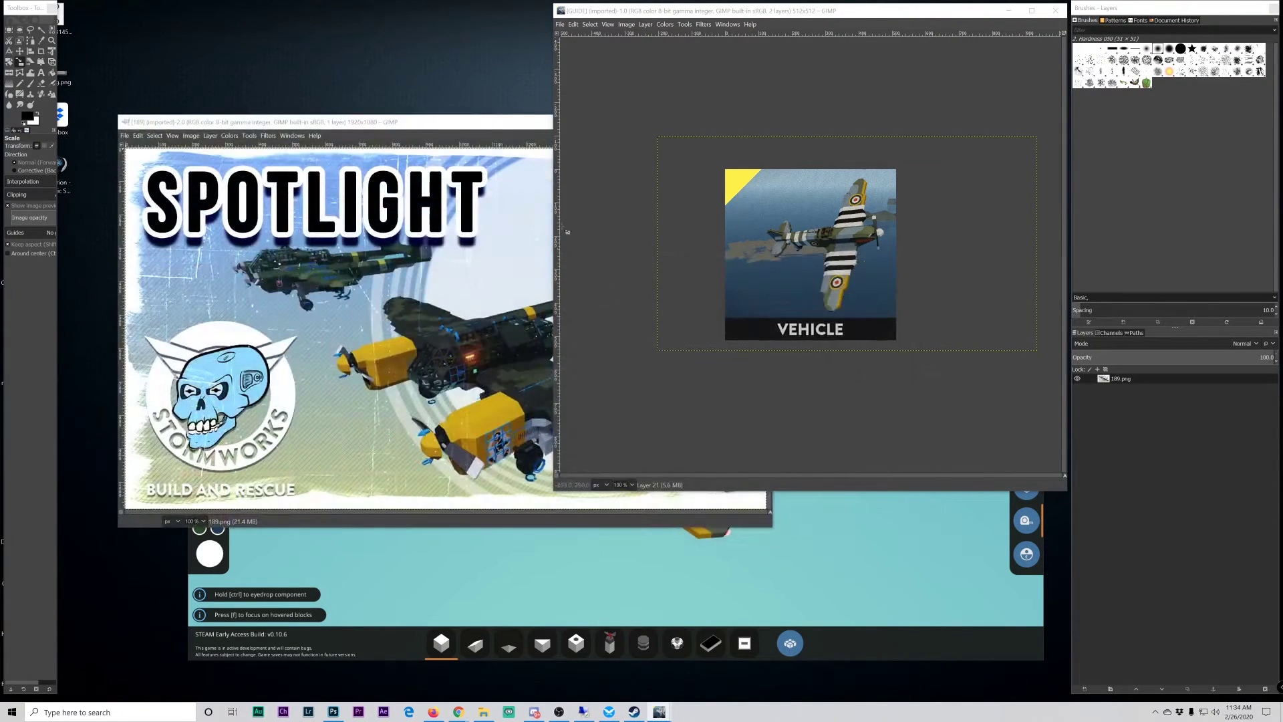
pyautogui.moveTo(470, 122); pyautogui.dragTo(431, 283)
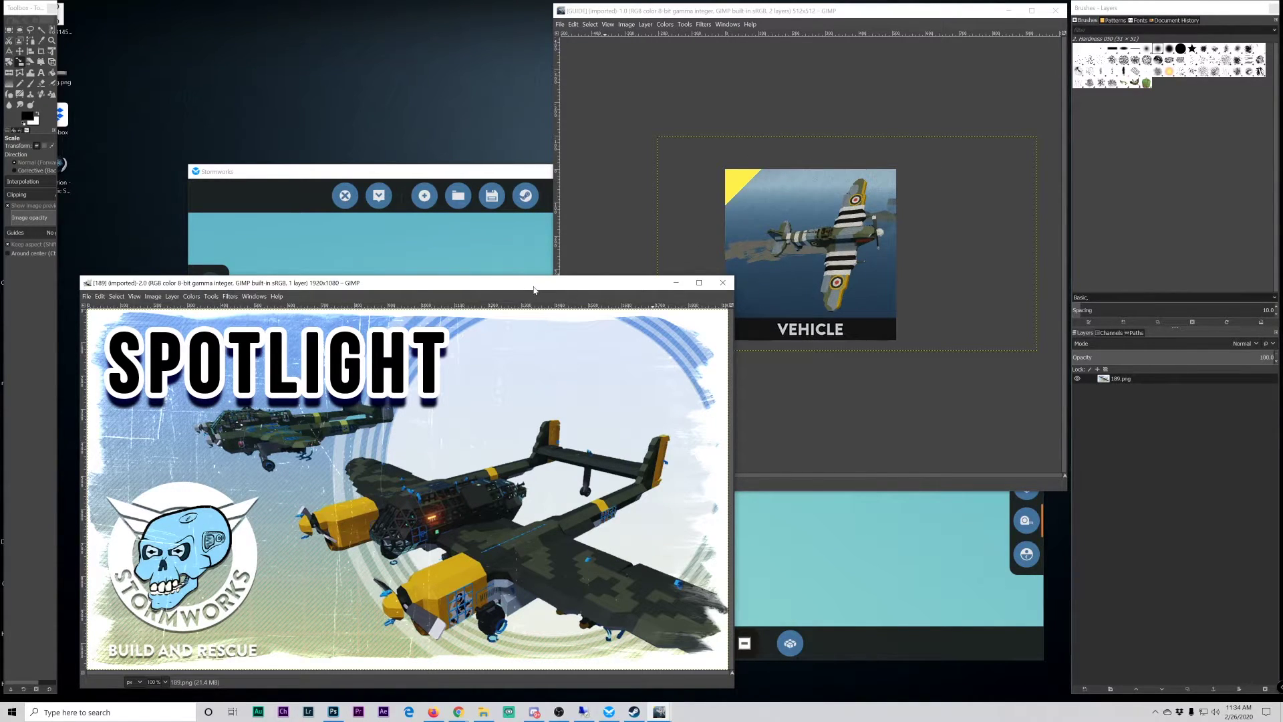
pyautogui.click(99, 296)
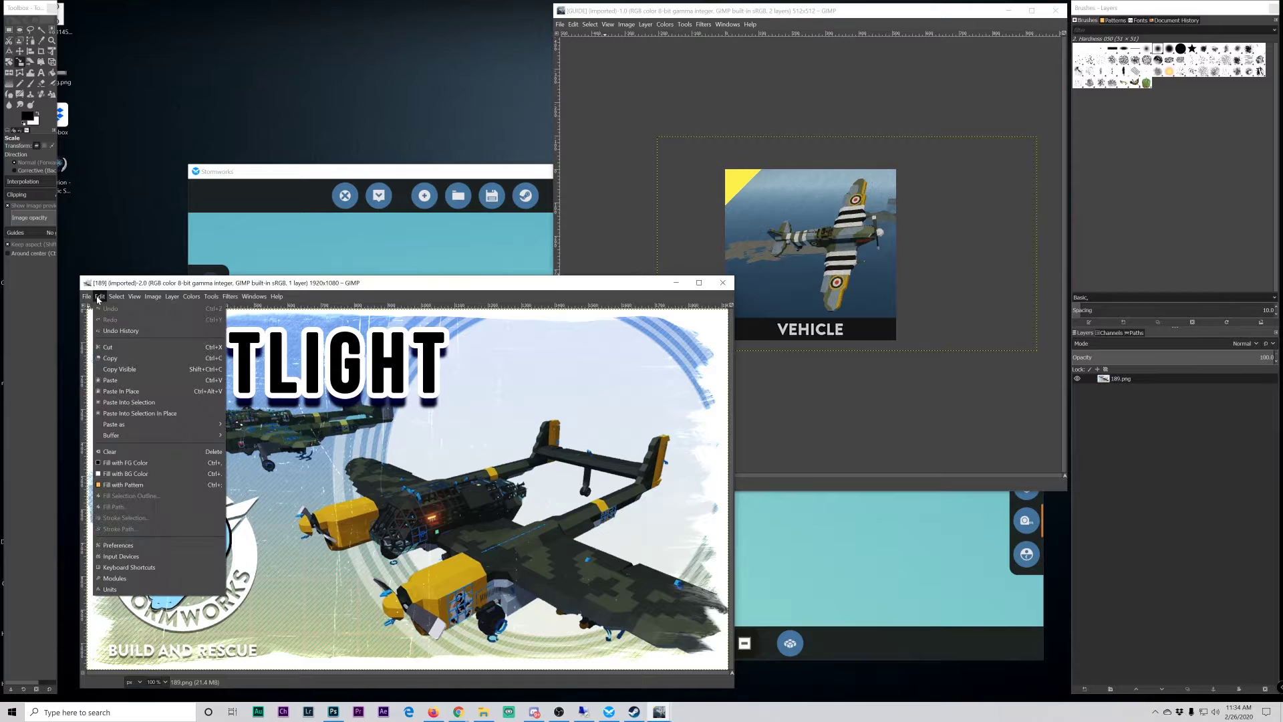
pyautogui.click(135, 371)
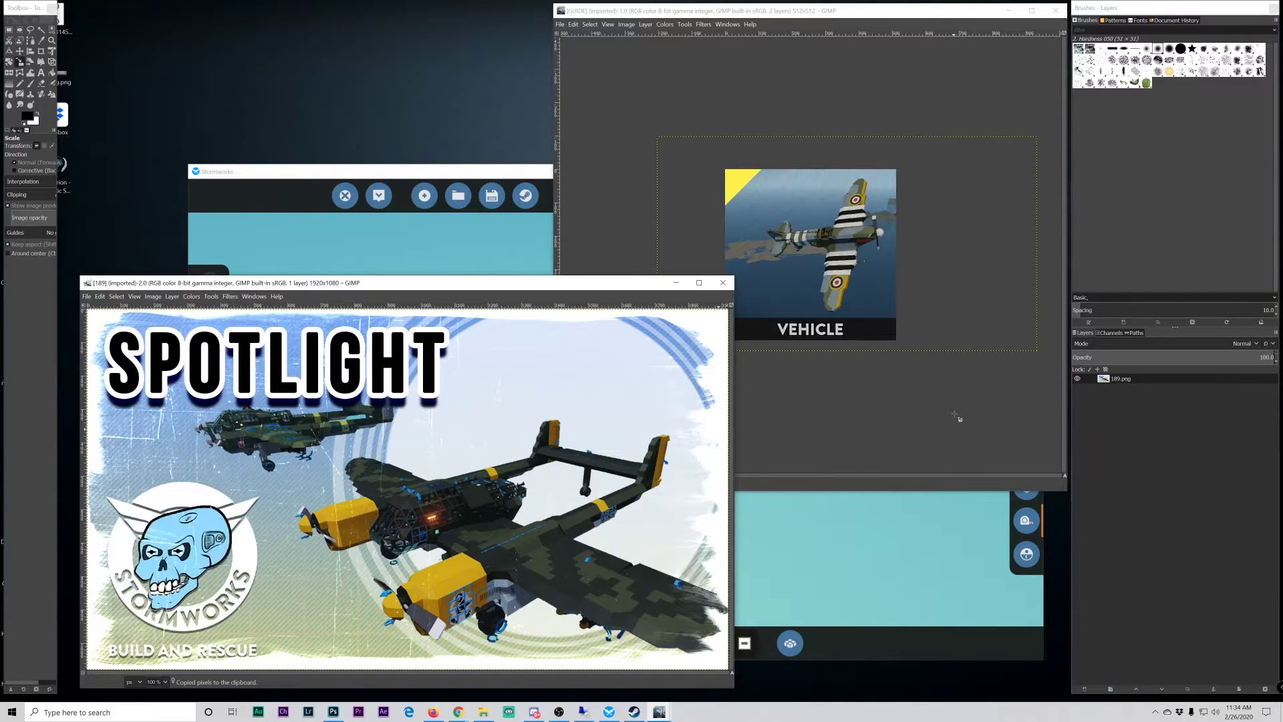
pyautogui.moveTo(869, 10); pyautogui.dragTo(782, 71)
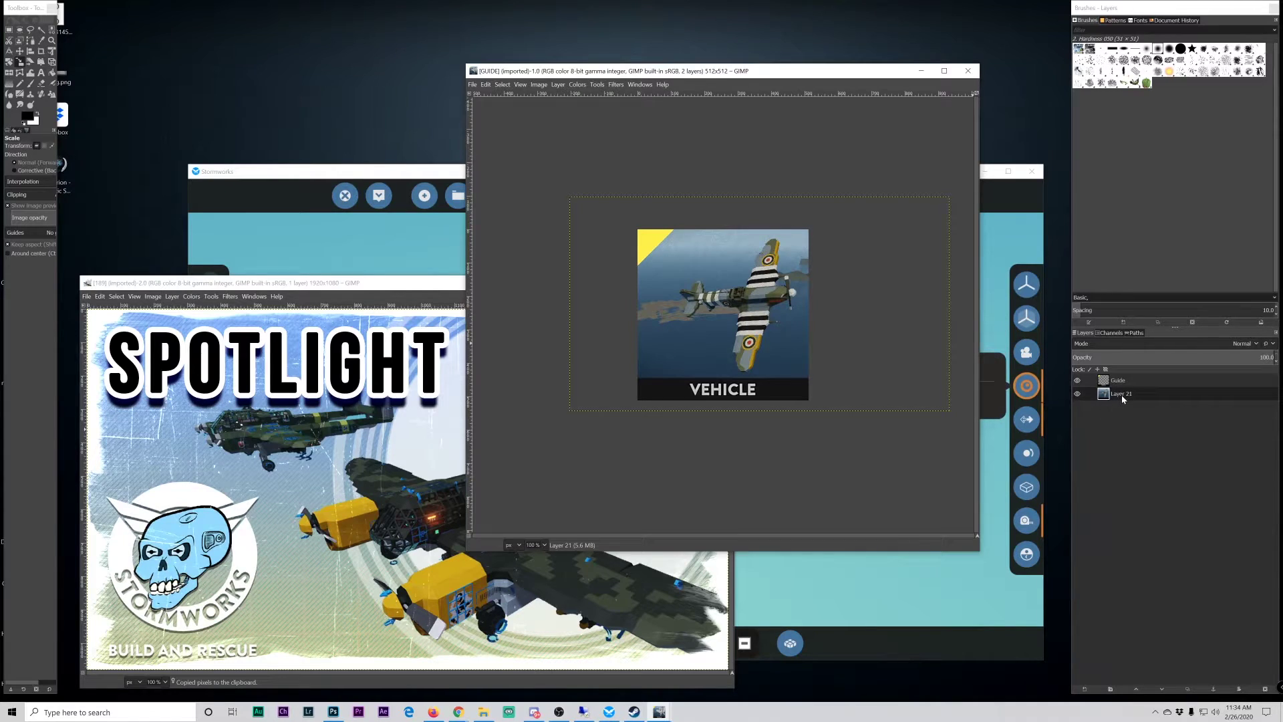
# Paste the Spotlight screenshot into the GUIDE image over the vehicle thumbnail and enlarge its window.
pyautogui.click(1077, 394)
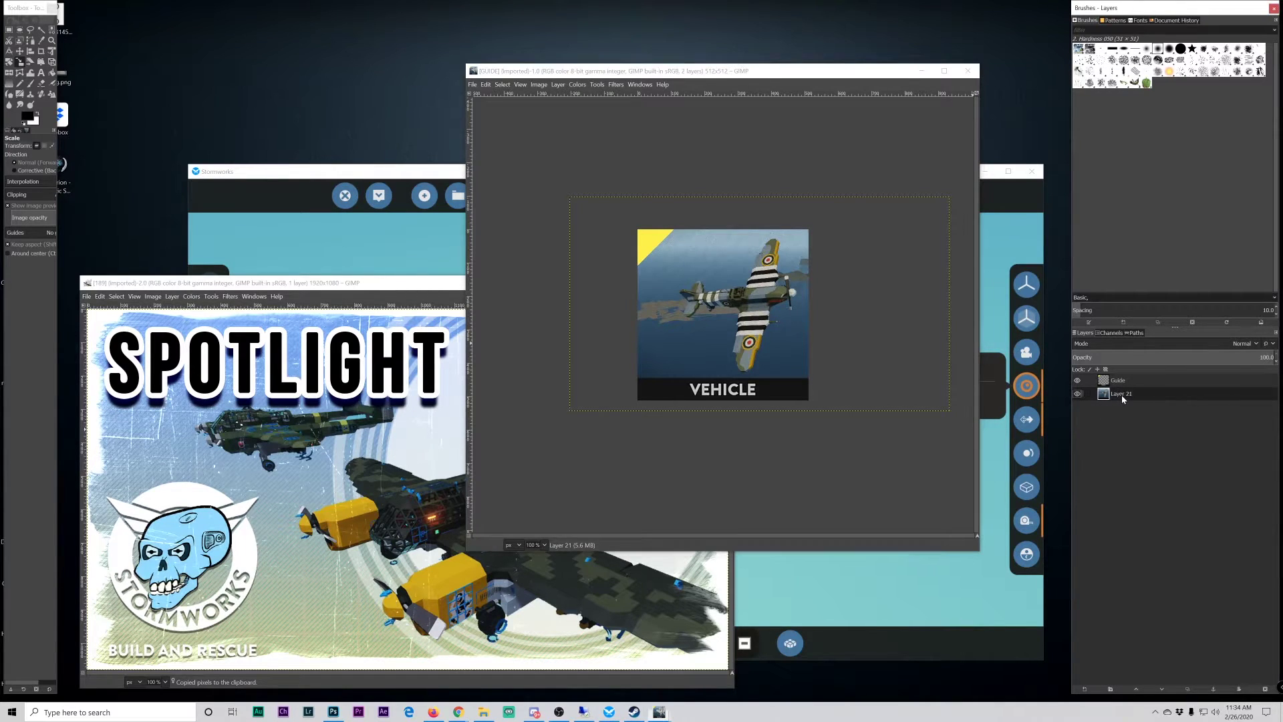
pyautogui.click(628, 74)
pyautogui.click(484, 85)
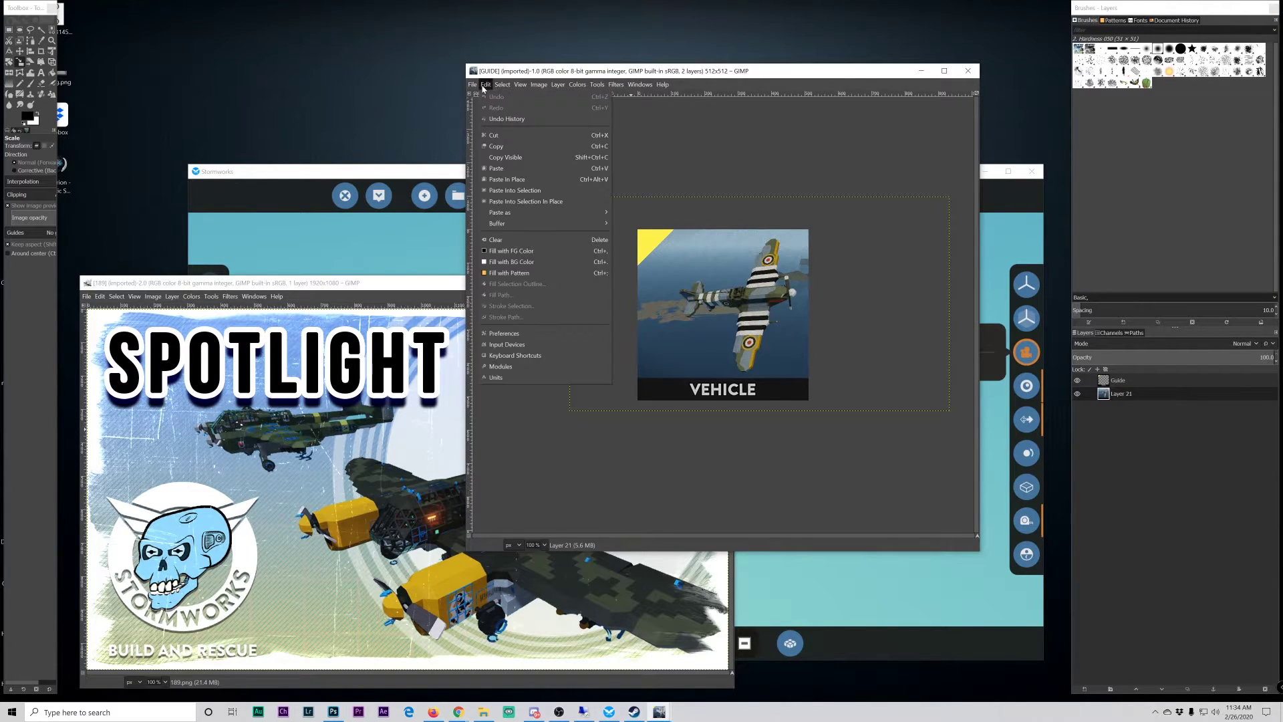
pyautogui.click(515, 168)
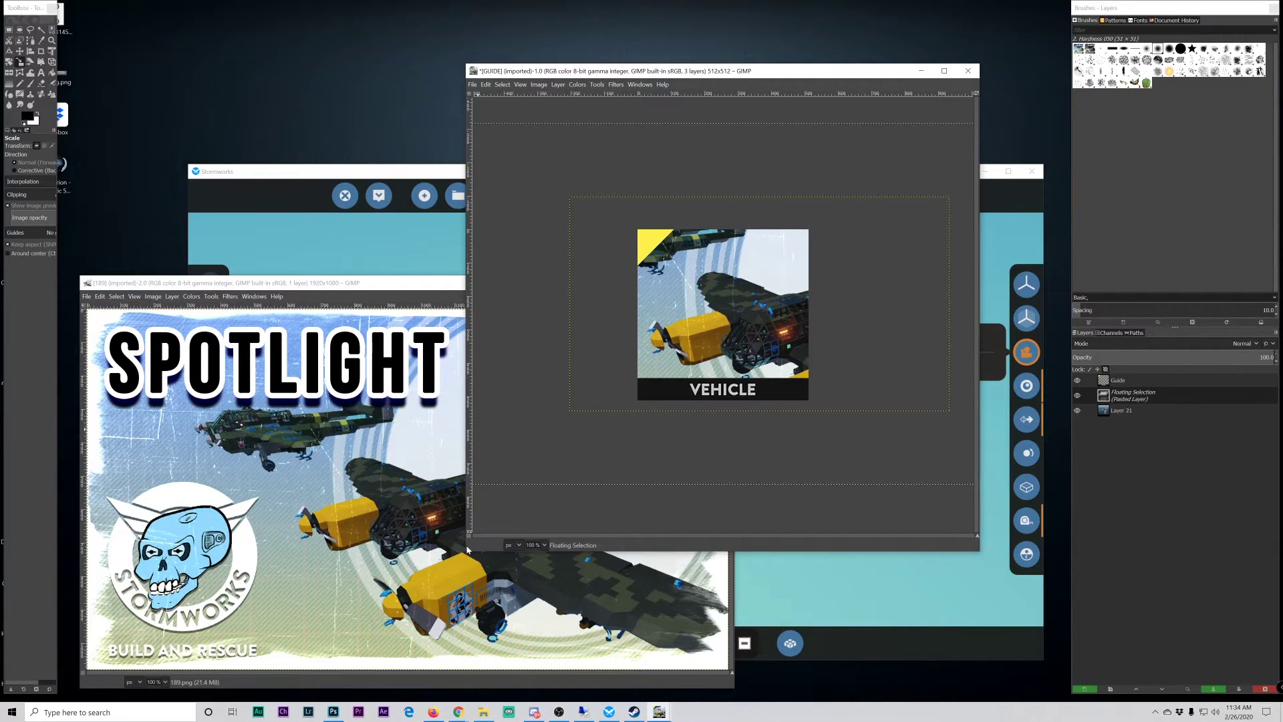
pyautogui.moveTo(467, 550); pyautogui.dragTo(291, 592)
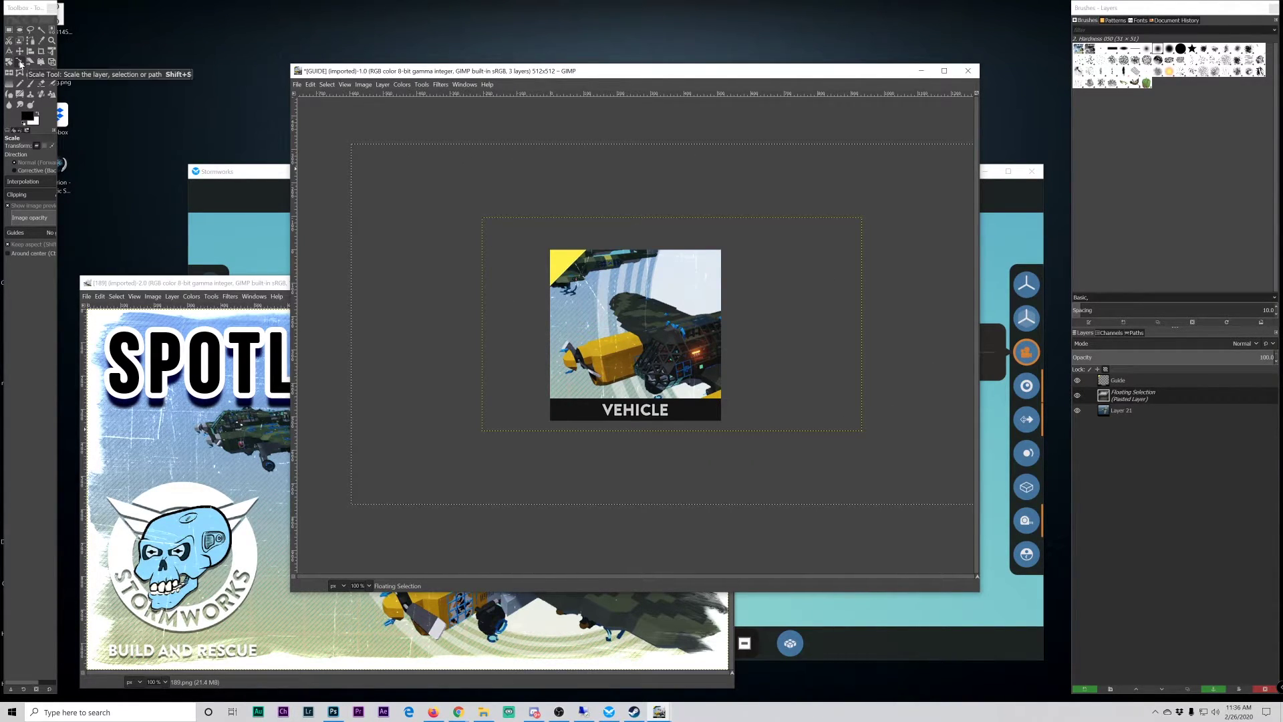
# Scale the pasted screenshot to 832×468, fit it over the square canvas, and hide the Guide layer.
pyautogui.press('ctrl')
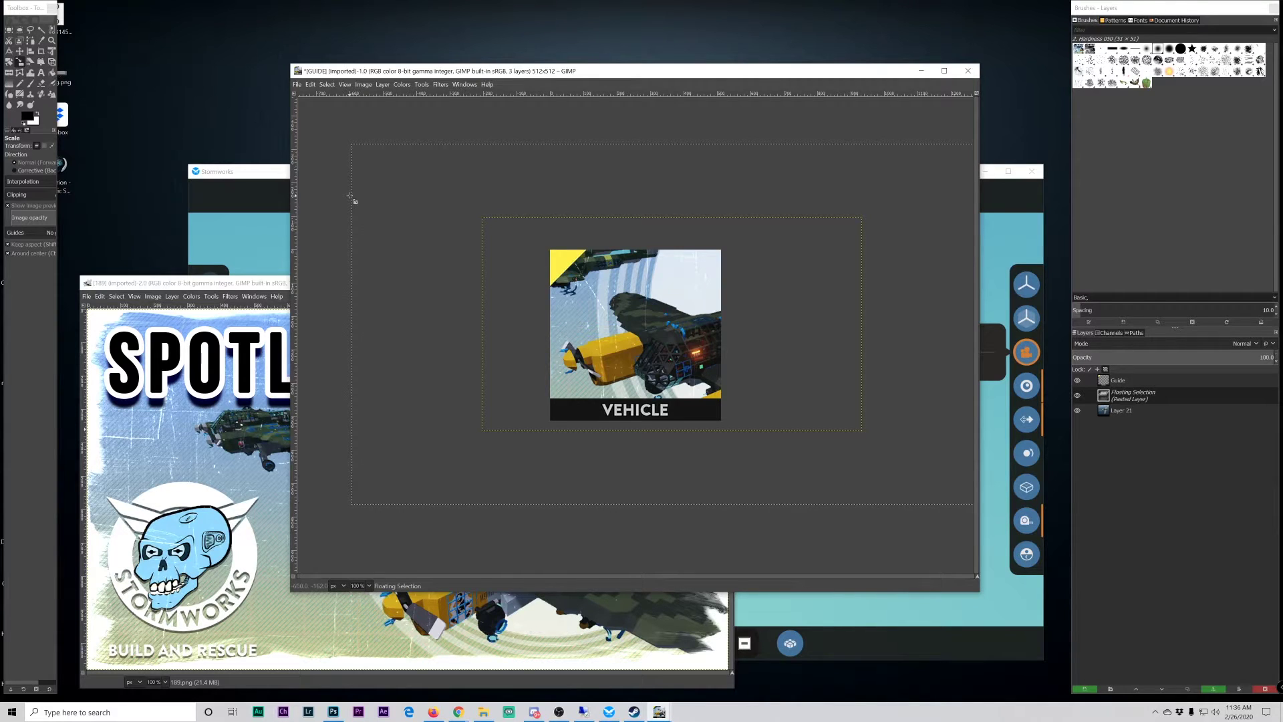
pyautogui.click(481, 216)
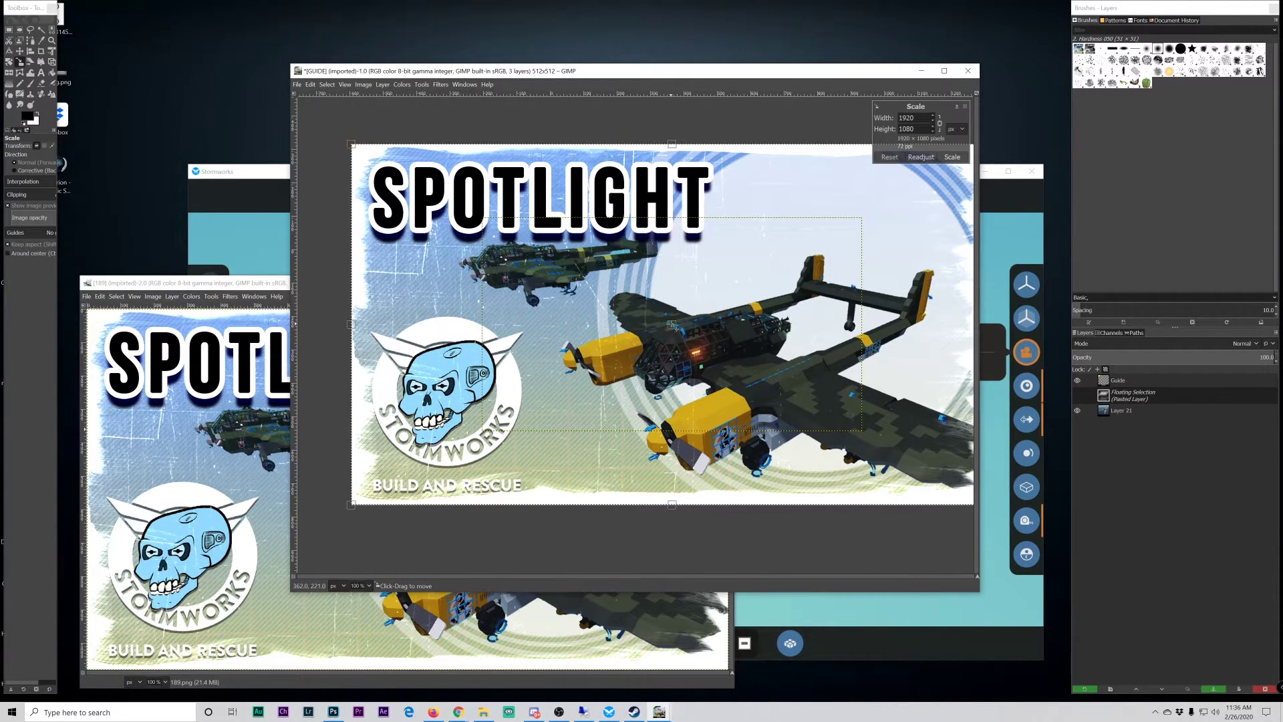
pyautogui.moveTo(670, 325); pyautogui.dragTo(631, 352)
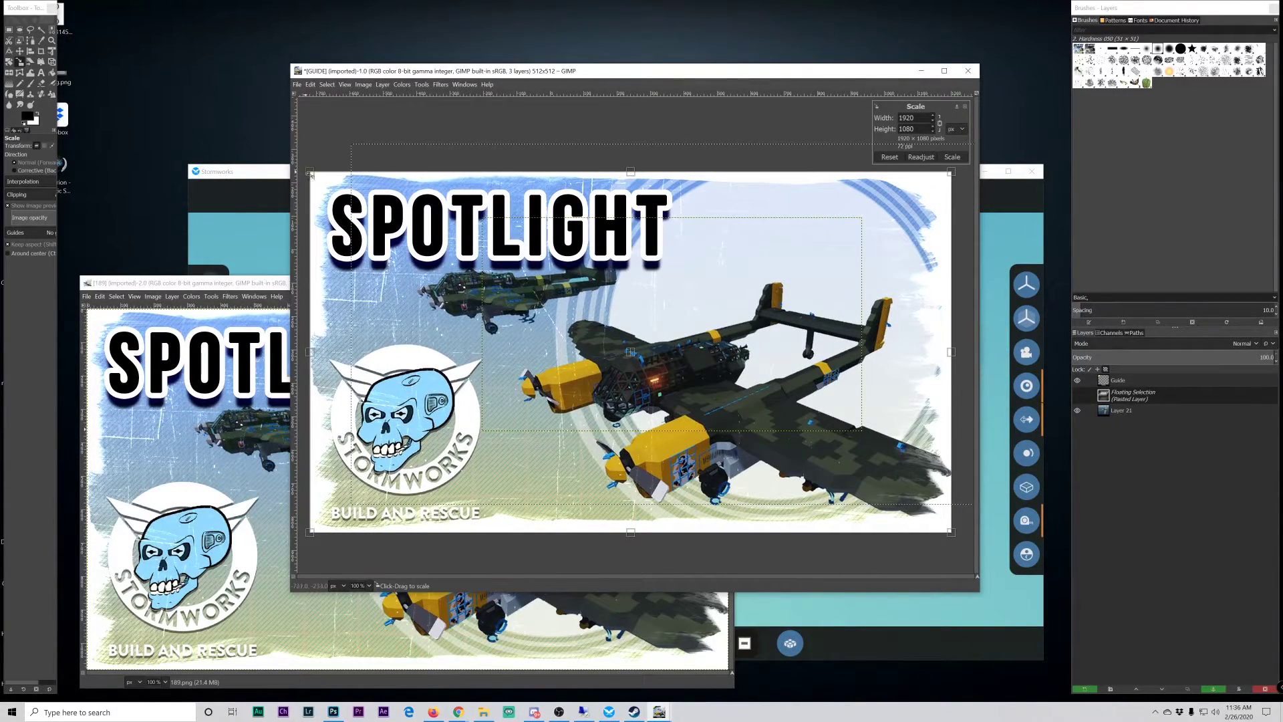
pyautogui.moveTo(311, 175); pyautogui.dragTo(662, 414)
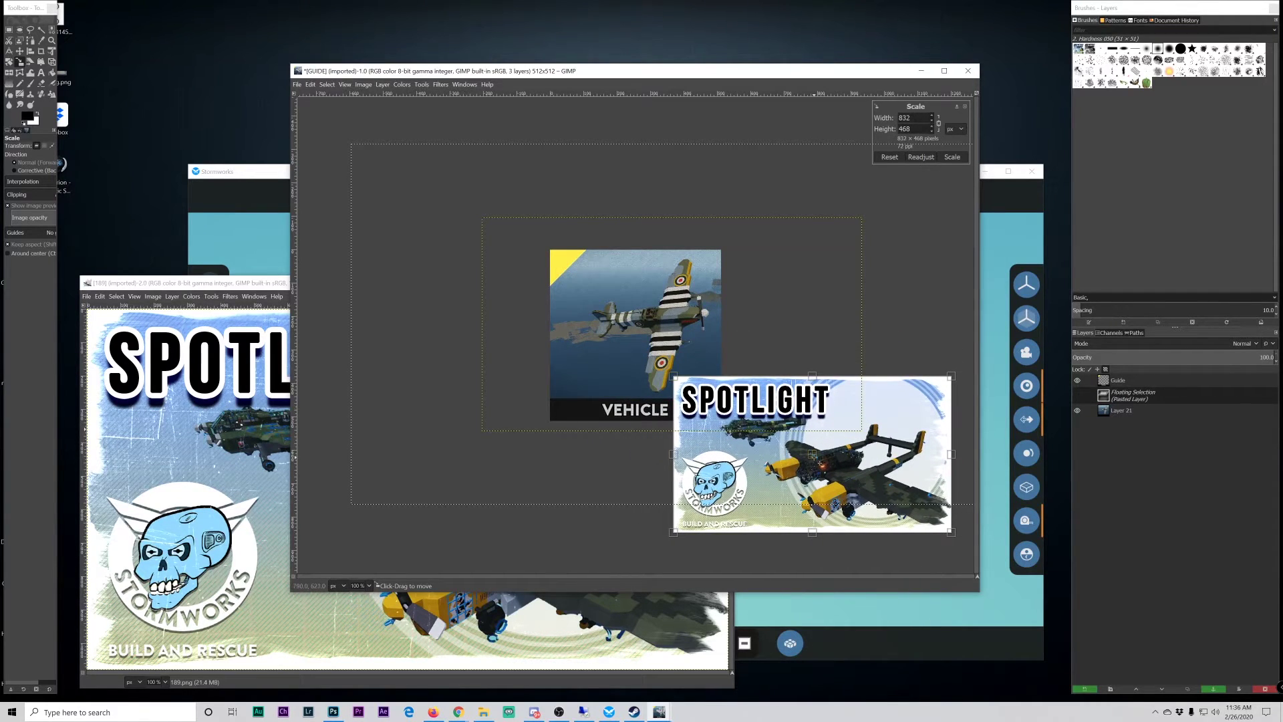
pyautogui.moveTo(821, 461); pyautogui.dragTo(596, 339)
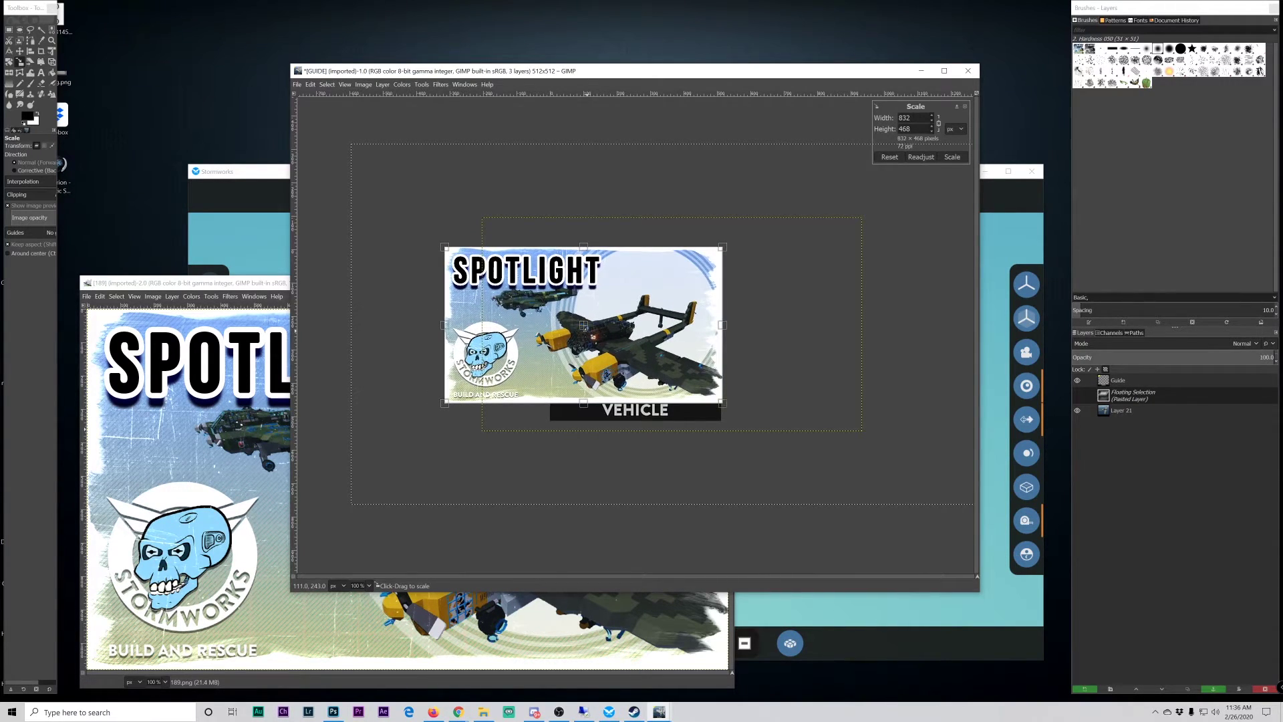
pyautogui.click(952, 157)
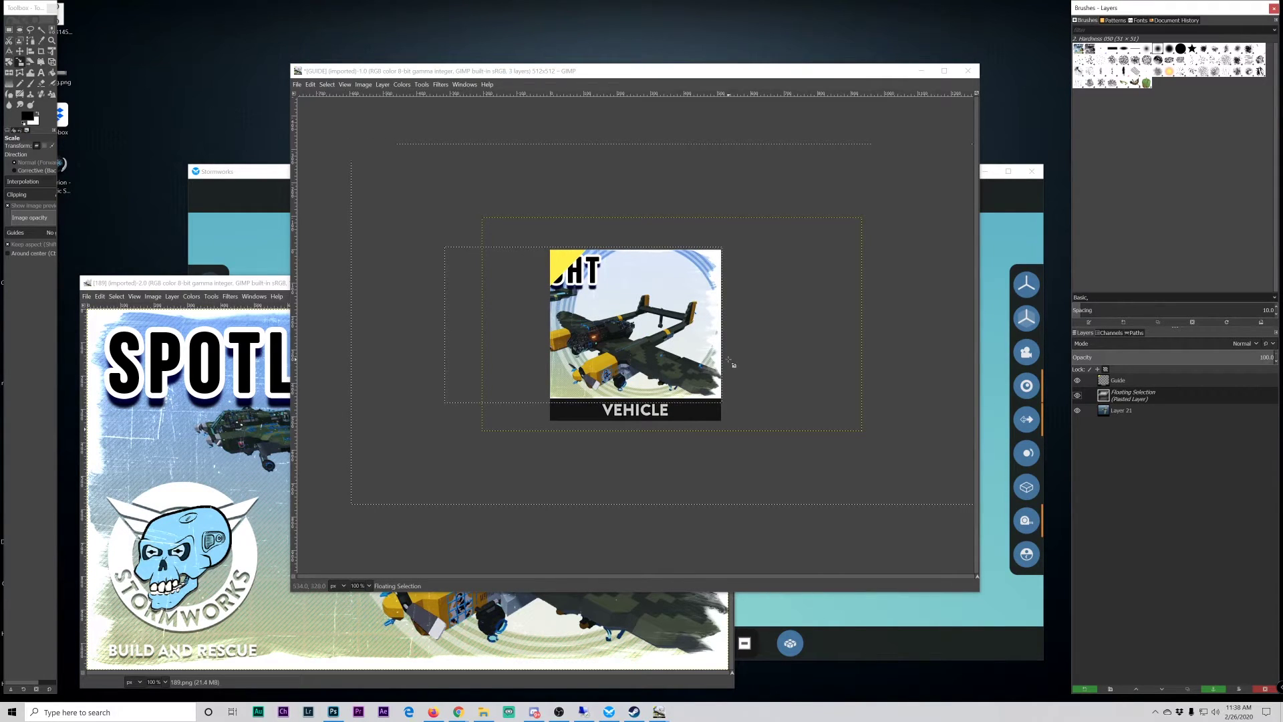
pyautogui.click(1078, 380)
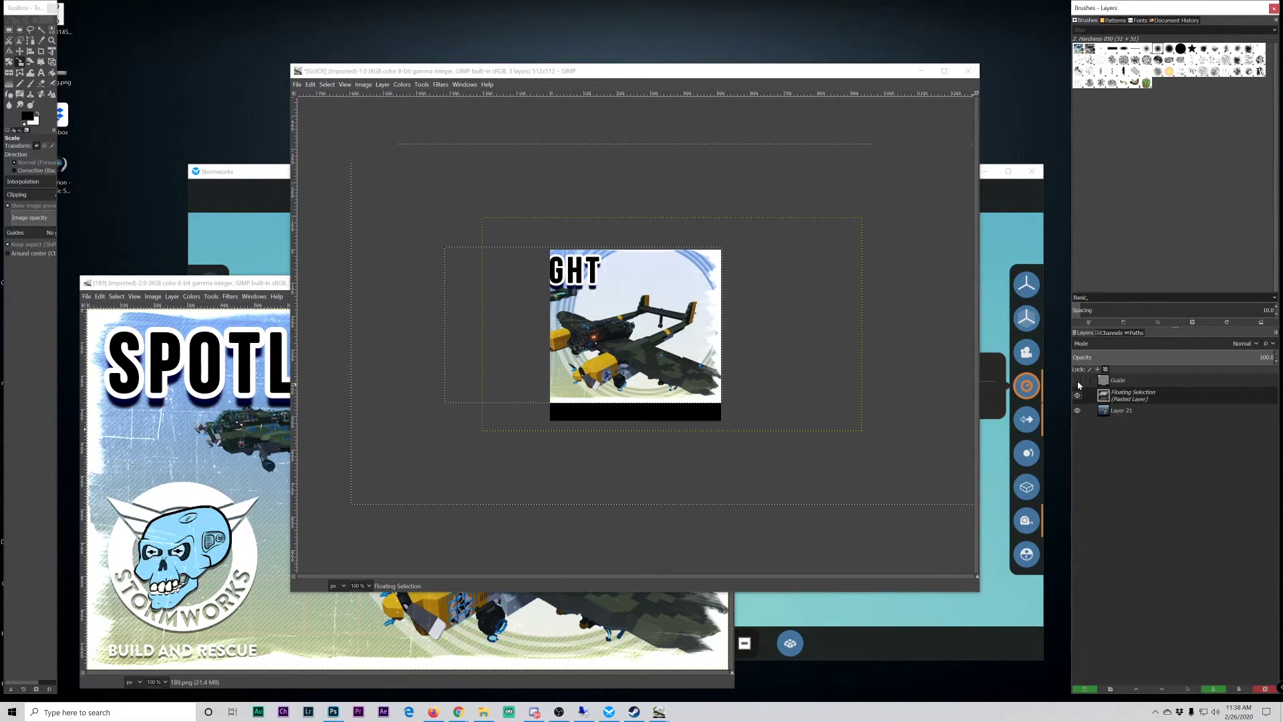
# In the export dialog, show hidden folders and browse to AppData\Roaming\Stormworks\thumbnails.
pyautogui.click(297, 84)
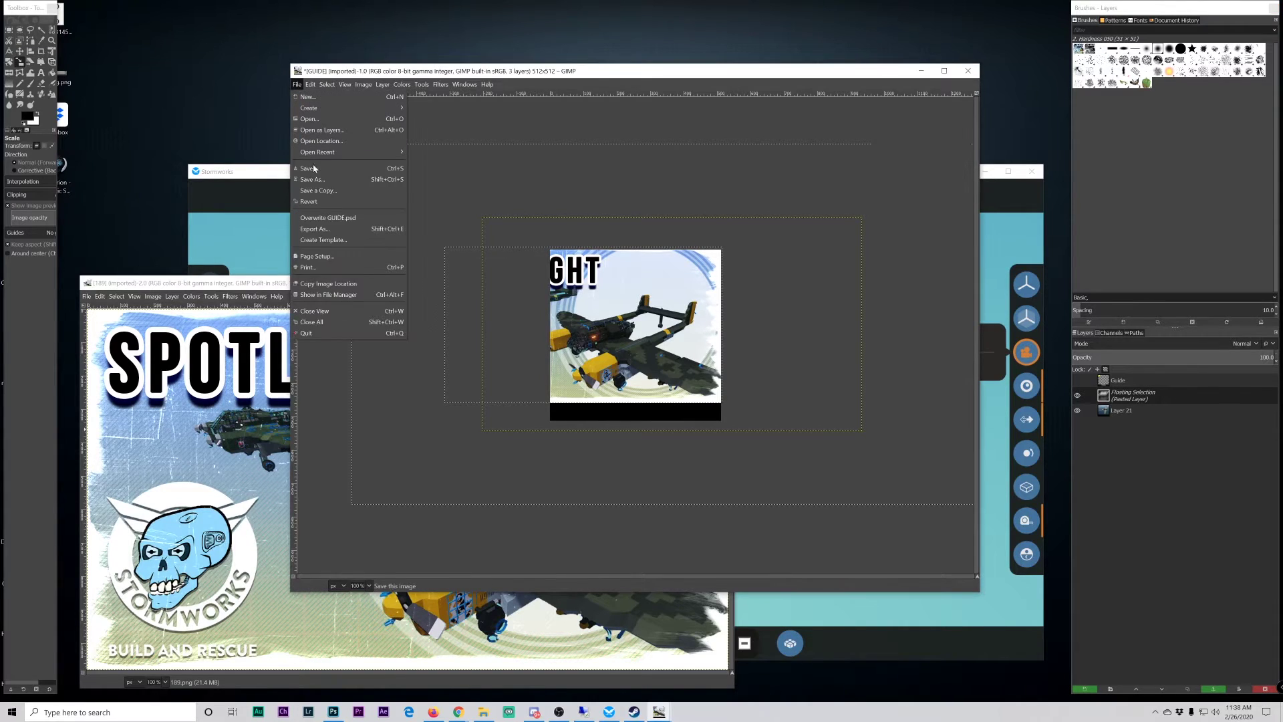
pyautogui.click(331, 228)
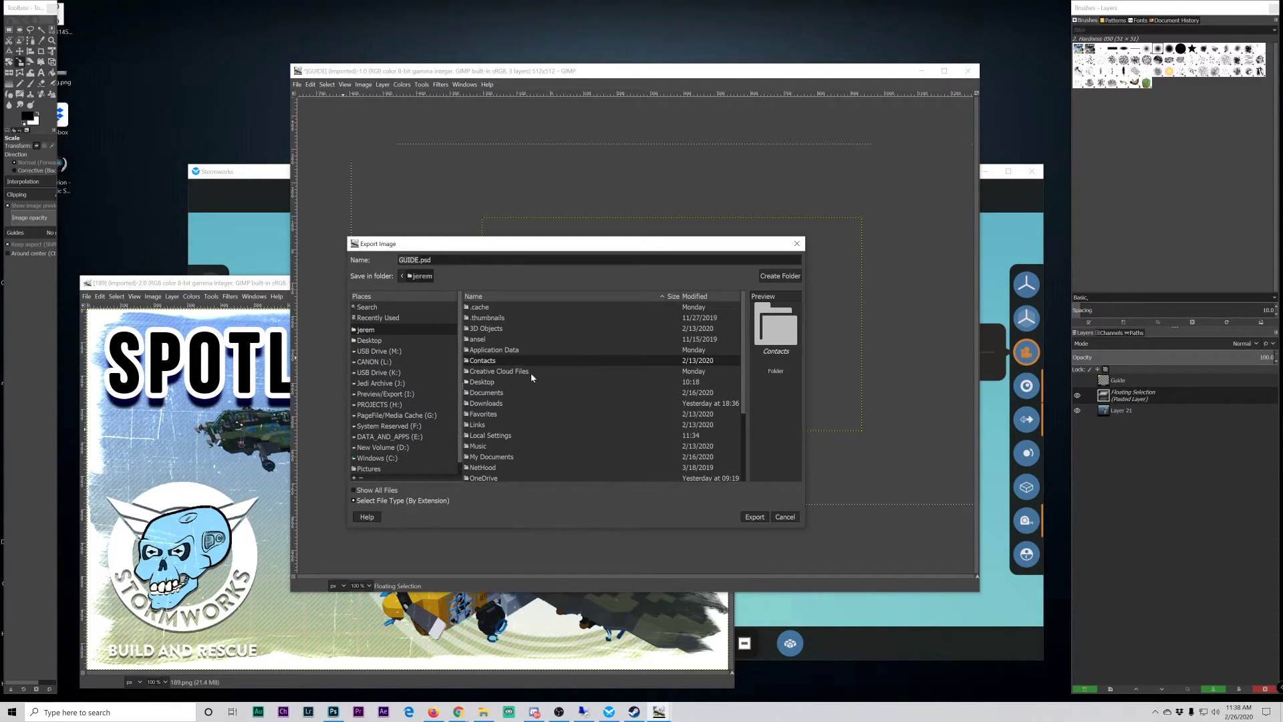
pyautogui.rightClick(575, 367)
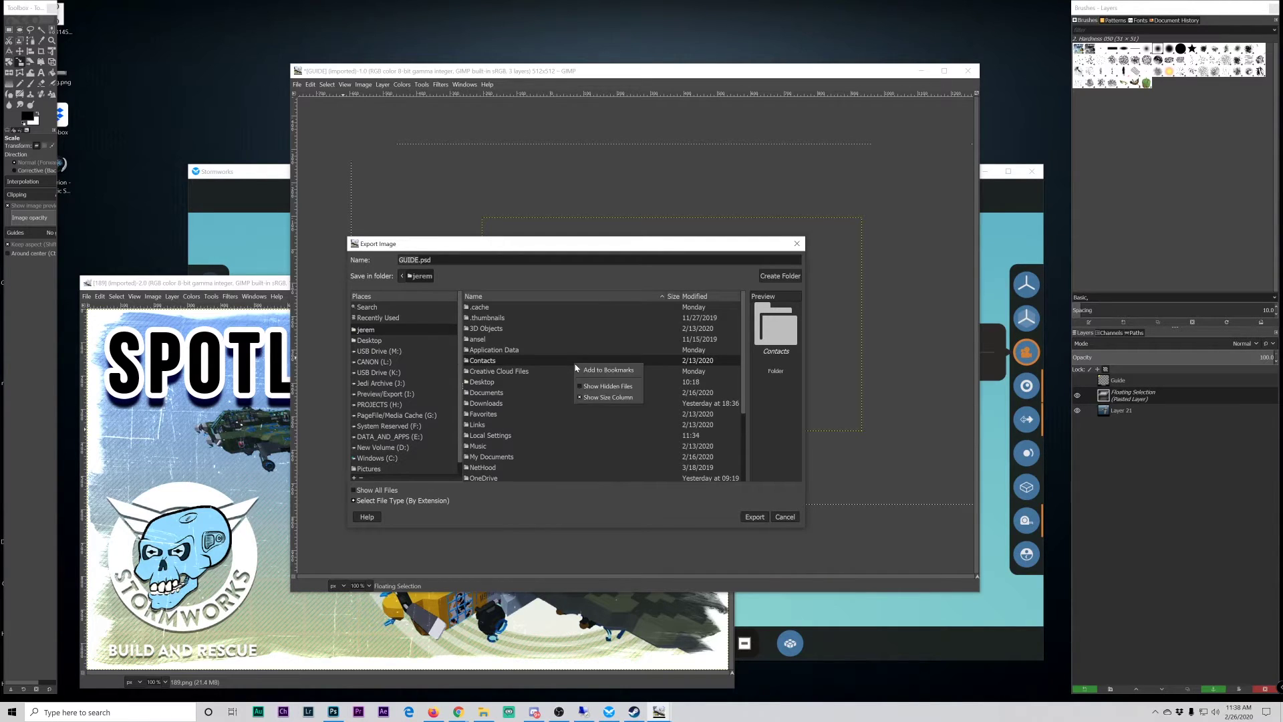
pyautogui.click(629, 391)
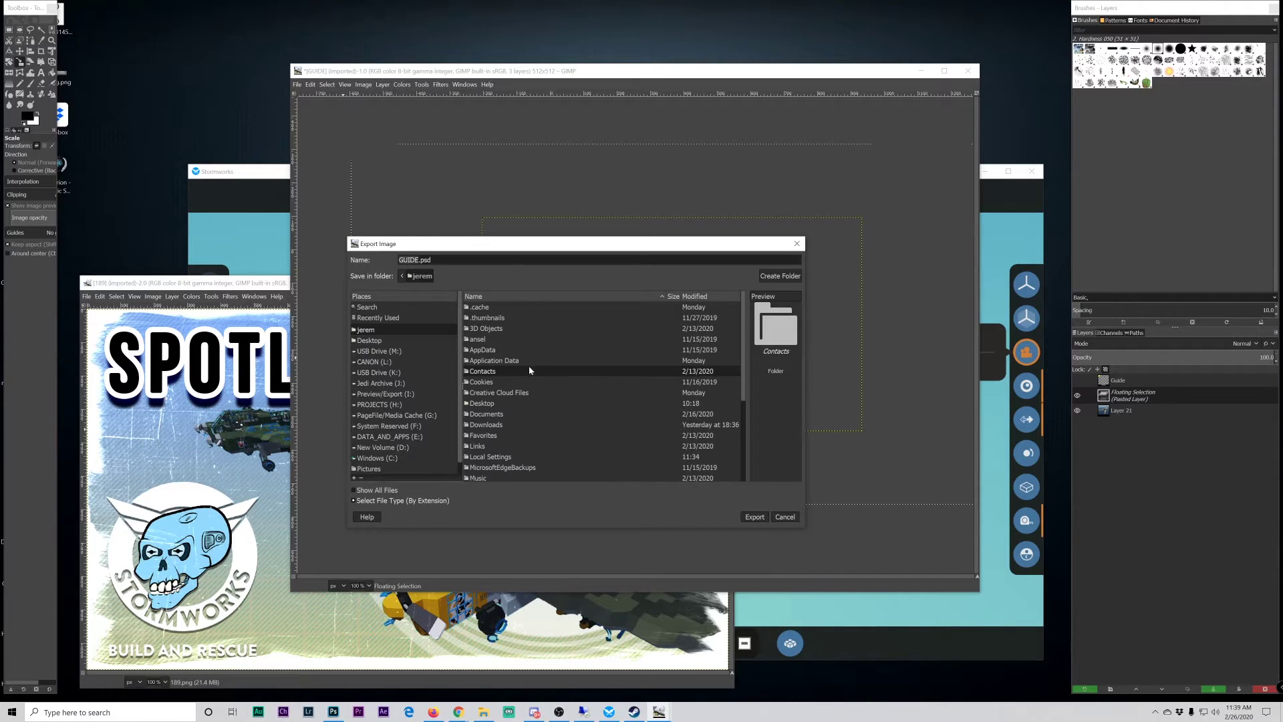
pyautogui.doubleClick(482, 350)
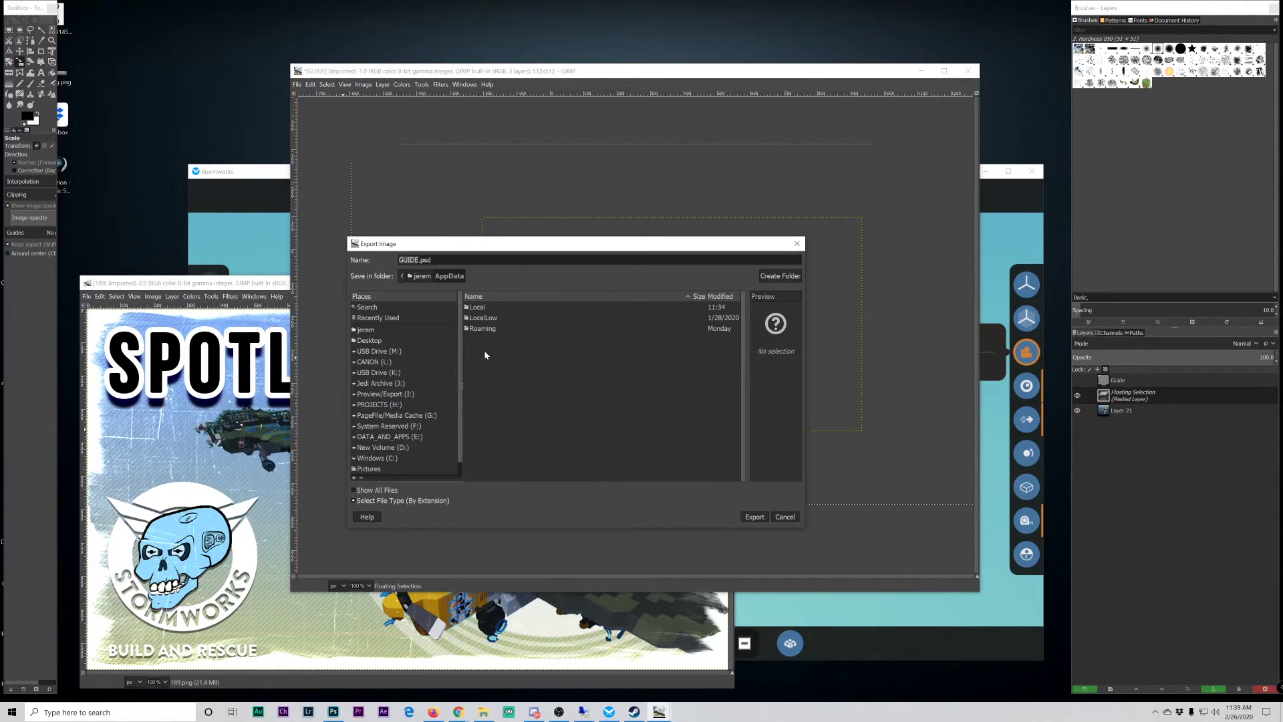
pyautogui.doubleClick(483, 328)
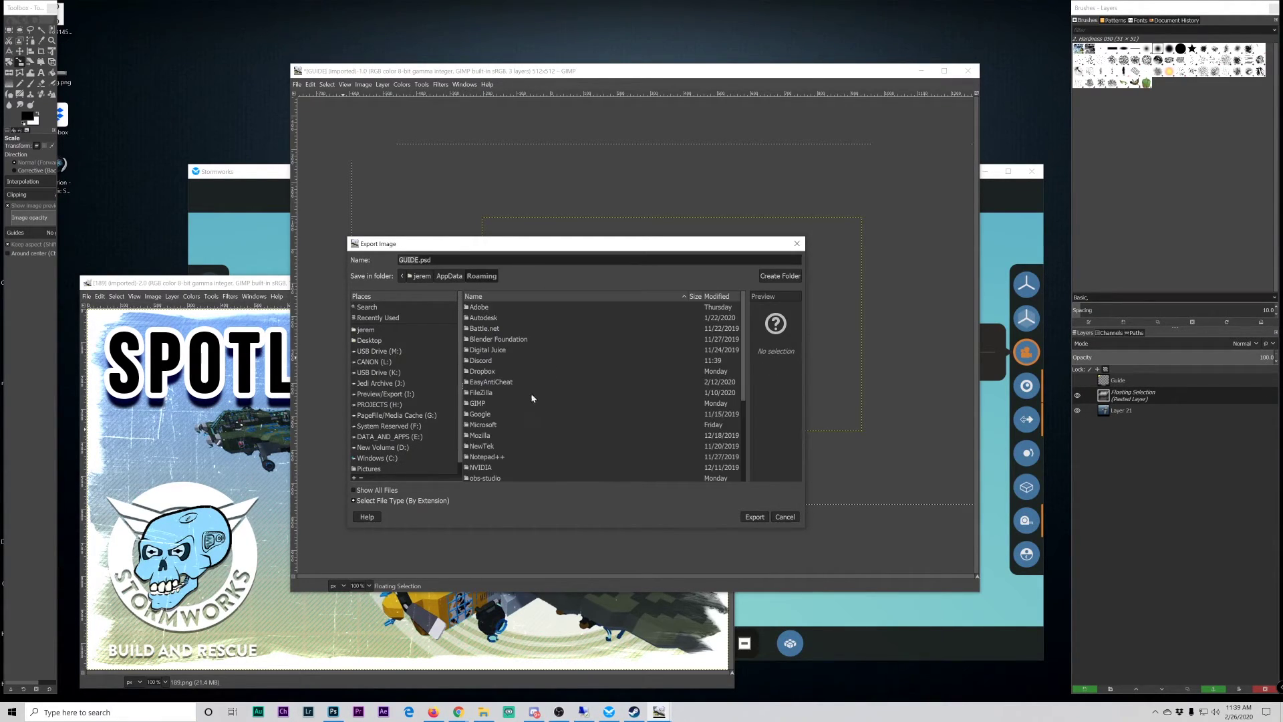
pyautogui.scroll(-4, 533, 399)
pyautogui.click(493, 423)
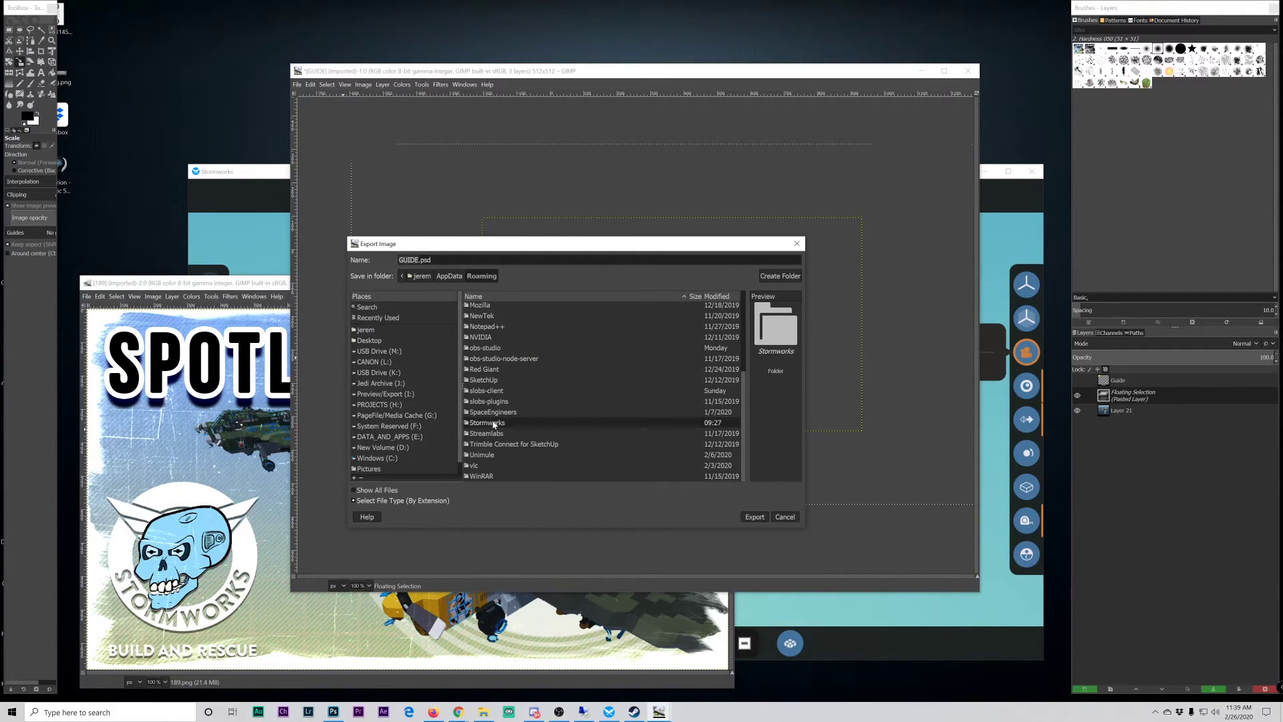
pyautogui.doubleClick(494, 423)
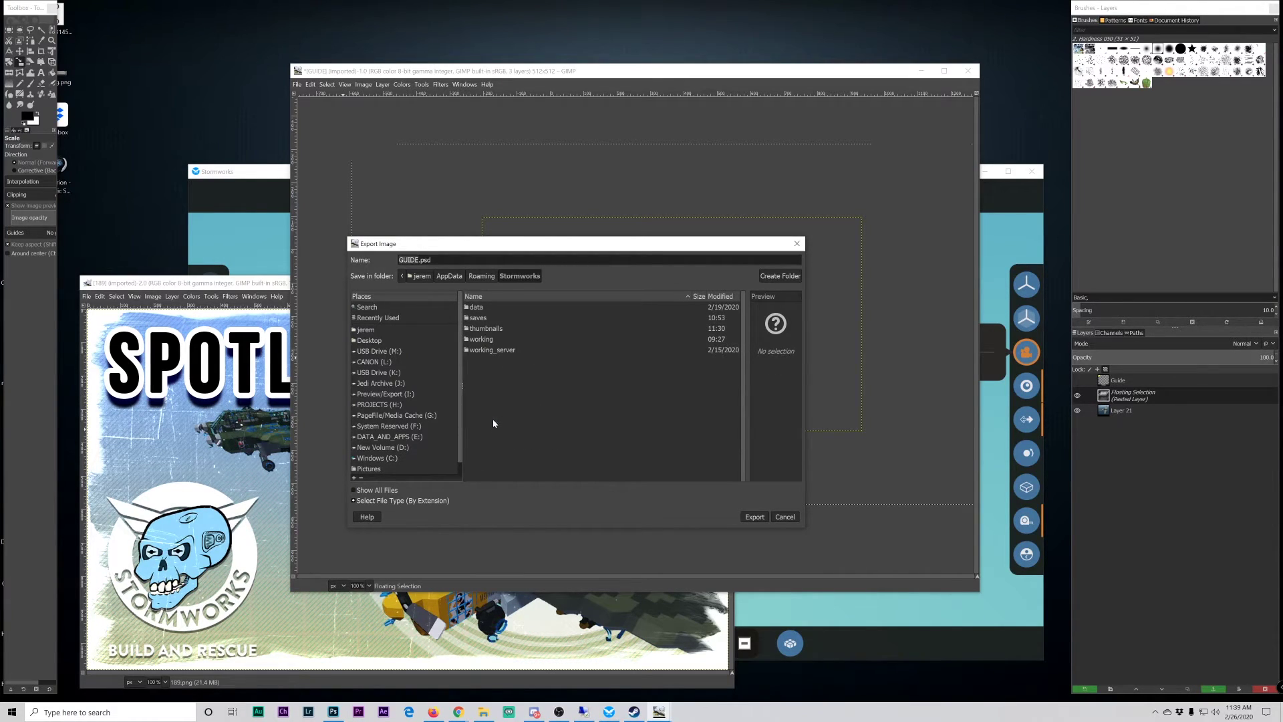
pyautogui.doubleClick(486, 329)
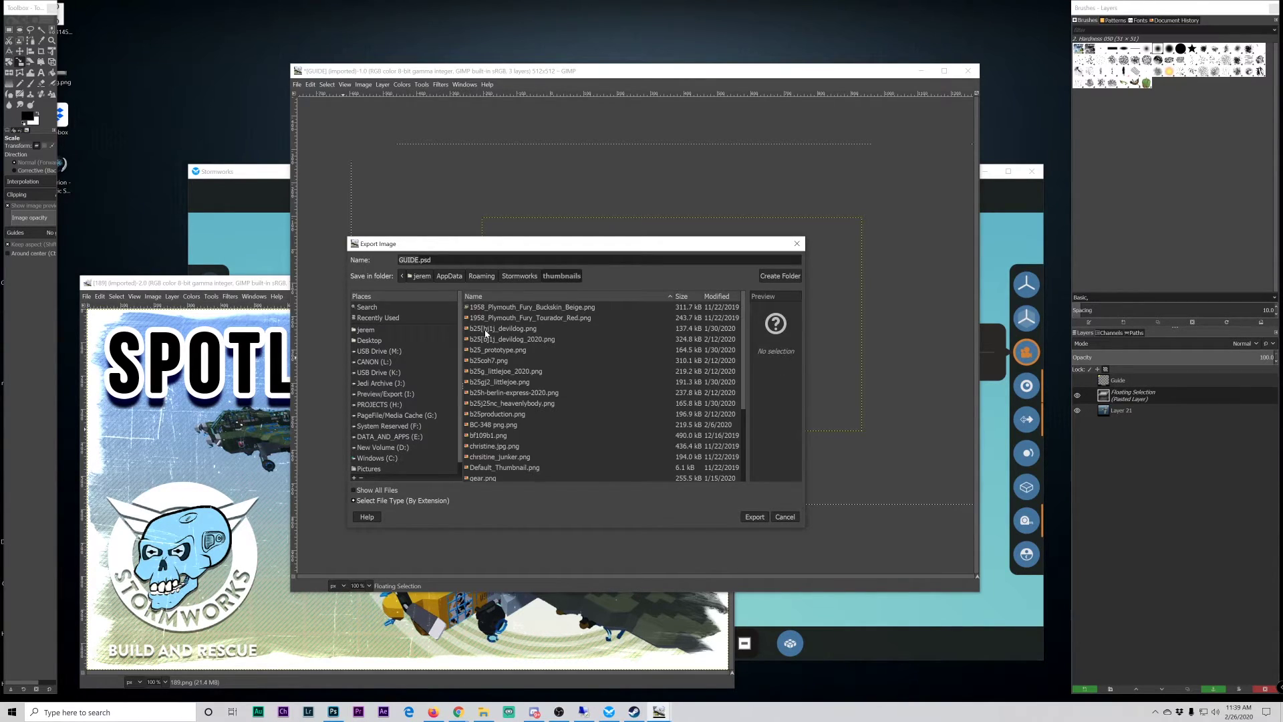
# Choose PNG image as the export file type.
pyautogui.click(432, 502)
pyautogui.scroll(-5, 465, 483)
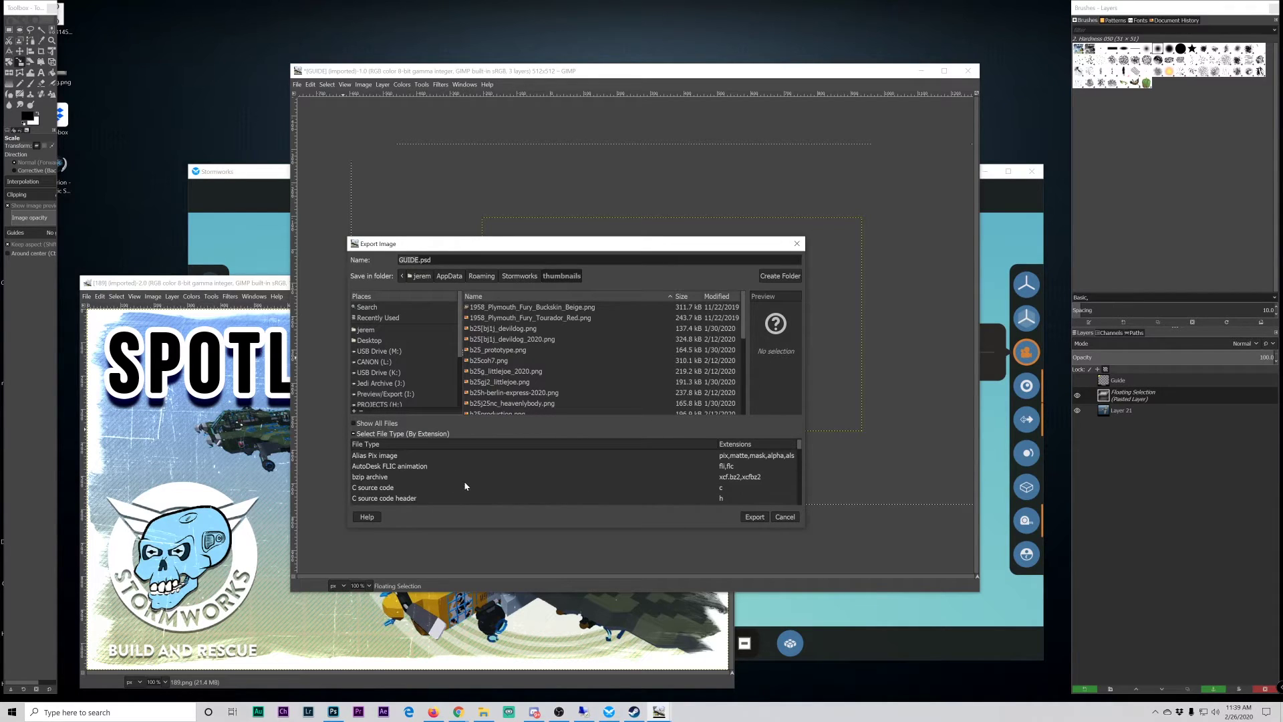
pyautogui.scroll(-4, 469, 487)
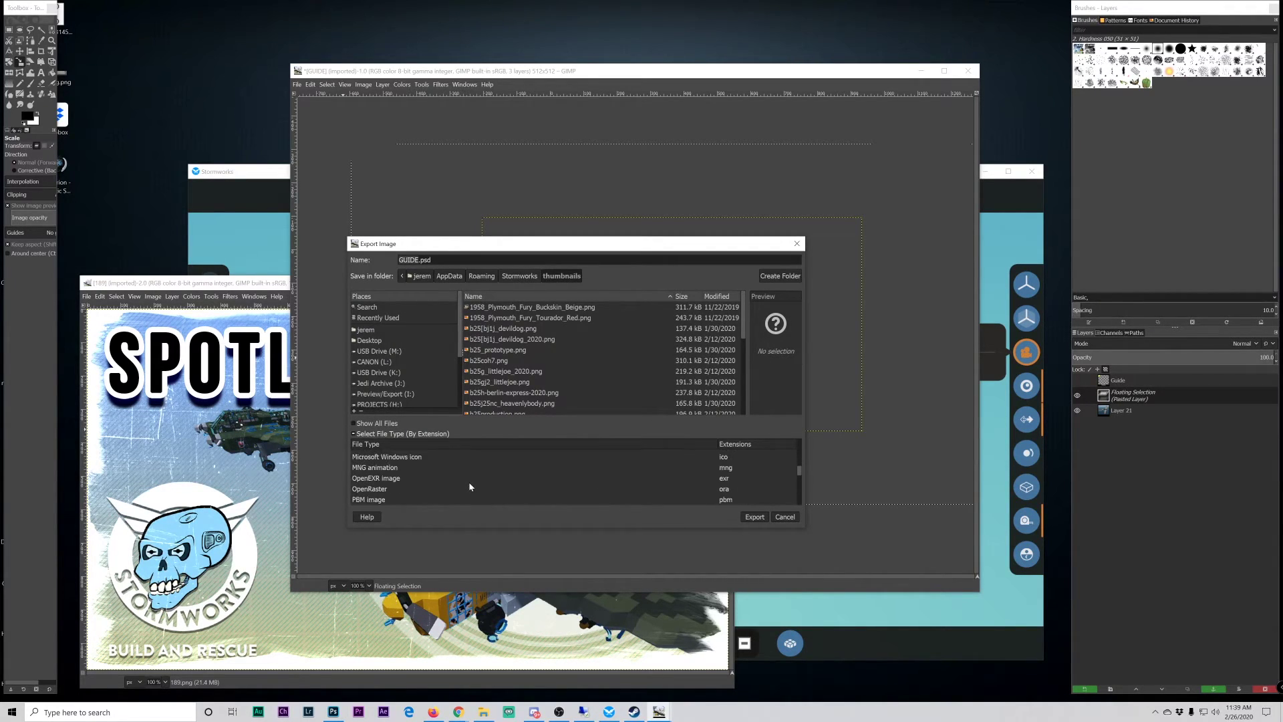
pyautogui.scroll(-1, 475, 485)
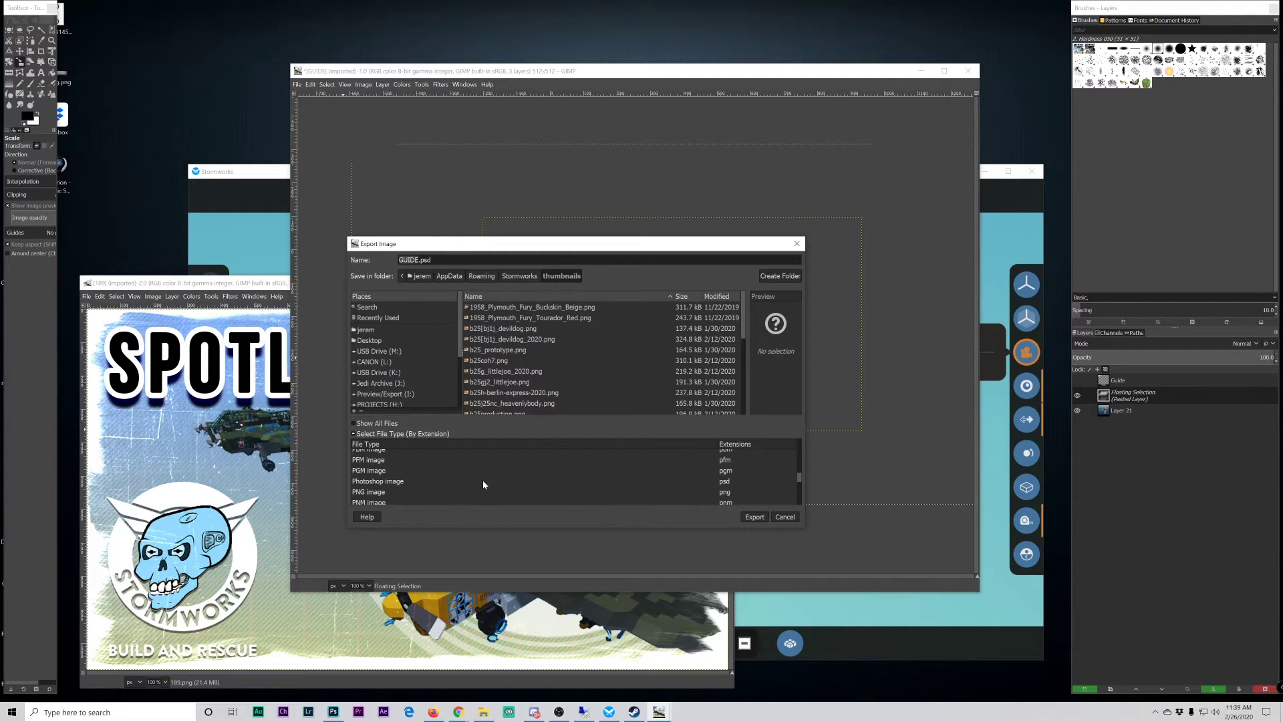
pyautogui.click(727, 492)
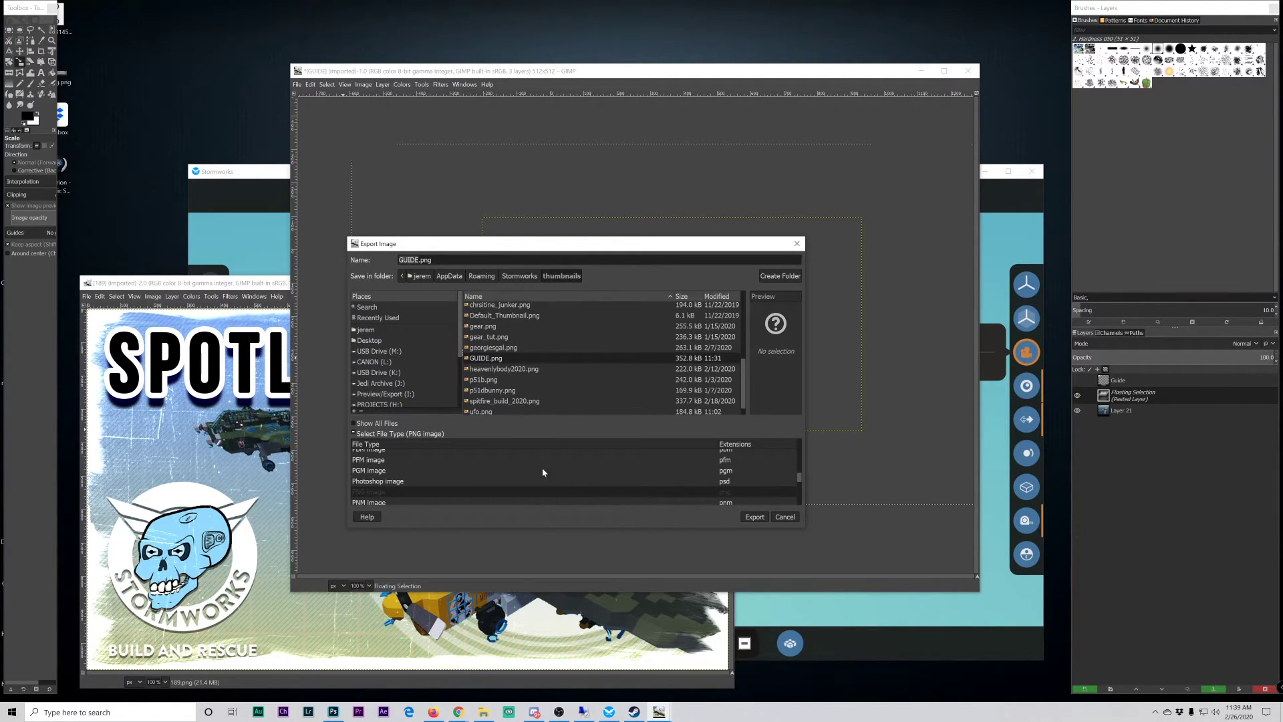
# Export as GUIDE.png, replacing the existing file, and confirm the PNG settings.
pyautogui.click(417, 260)
pyautogui.moveTo(416, 260); pyautogui.dragTo(361, 263)
pyautogui.hotkey('shift', 'Right')
pyautogui.click(754, 517)
pyautogui.click(620, 430)
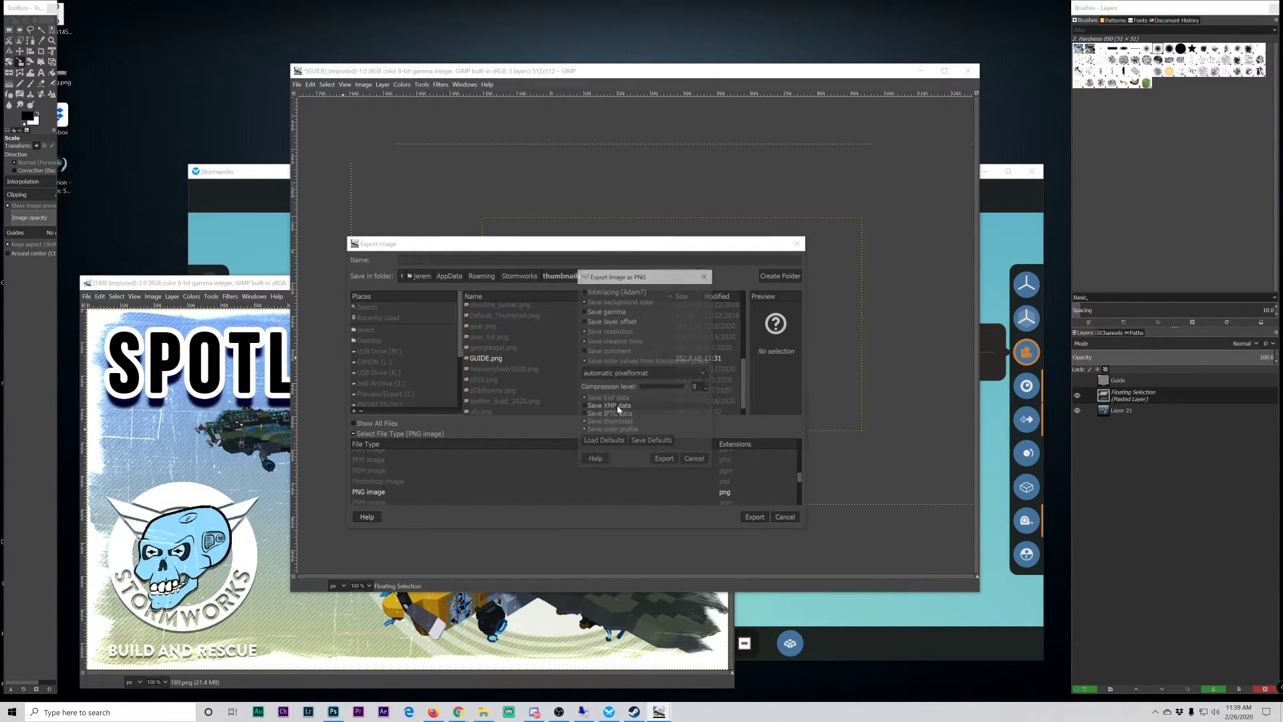
pyautogui.click(663, 460)
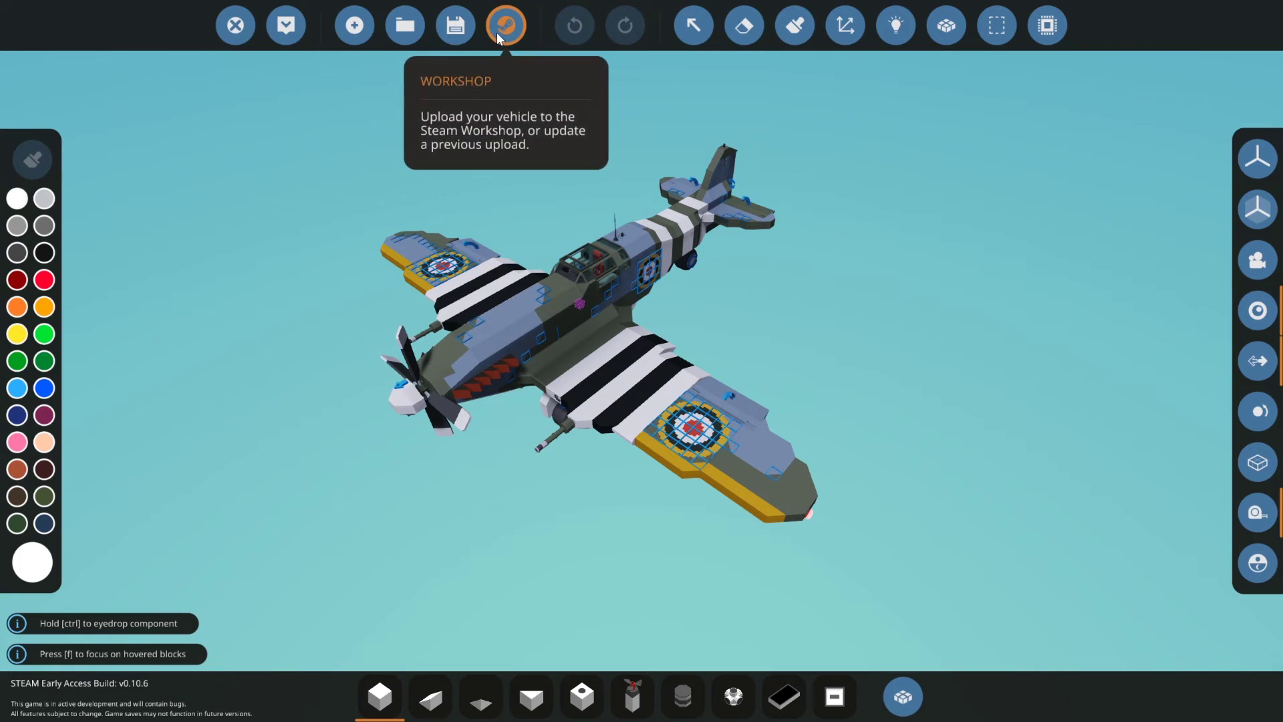
pyautogui.click(496, 33)
pyautogui.click(472, 175)
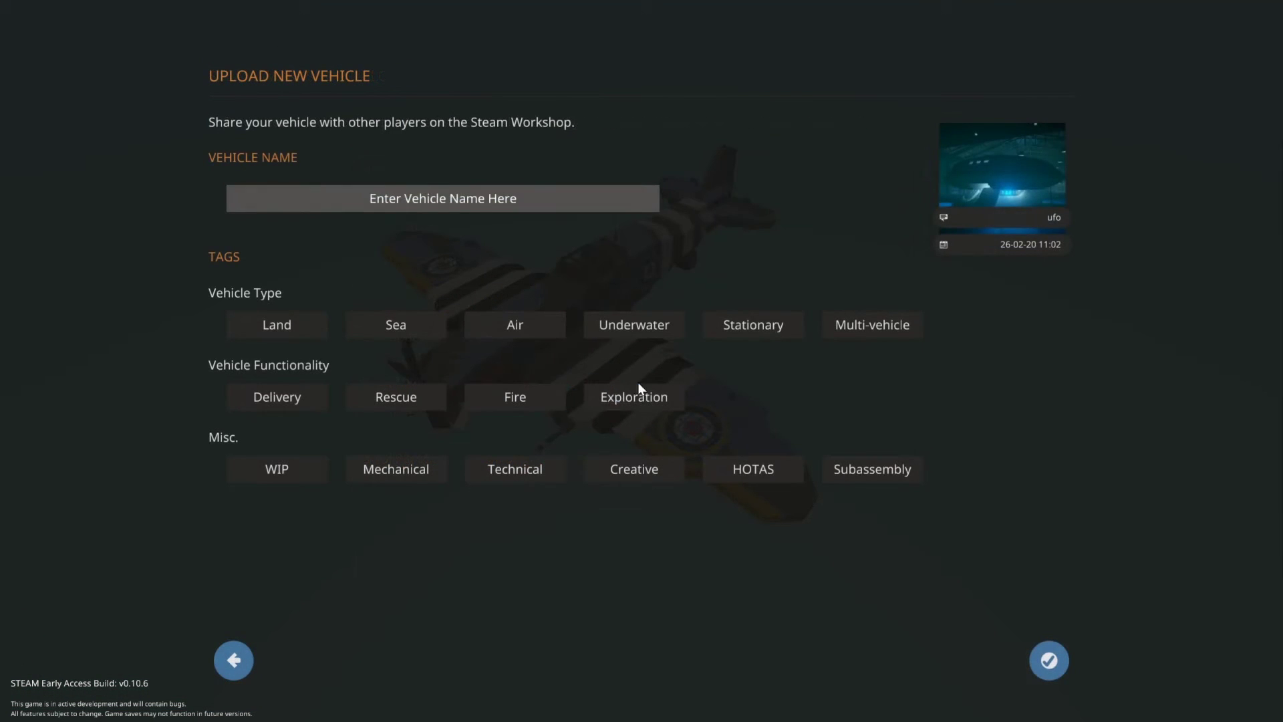
pyautogui.click(242, 209)
pyautogui.write('gfdgd')
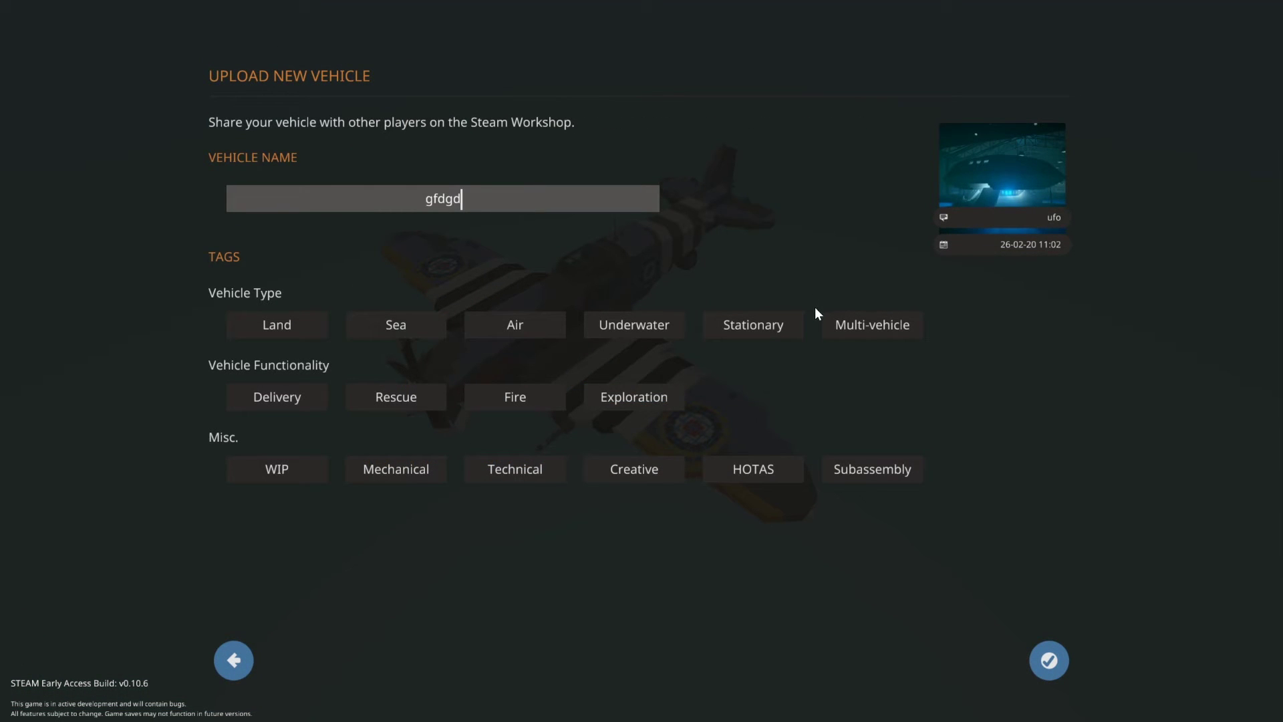
pyautogui.click(1001, 176)
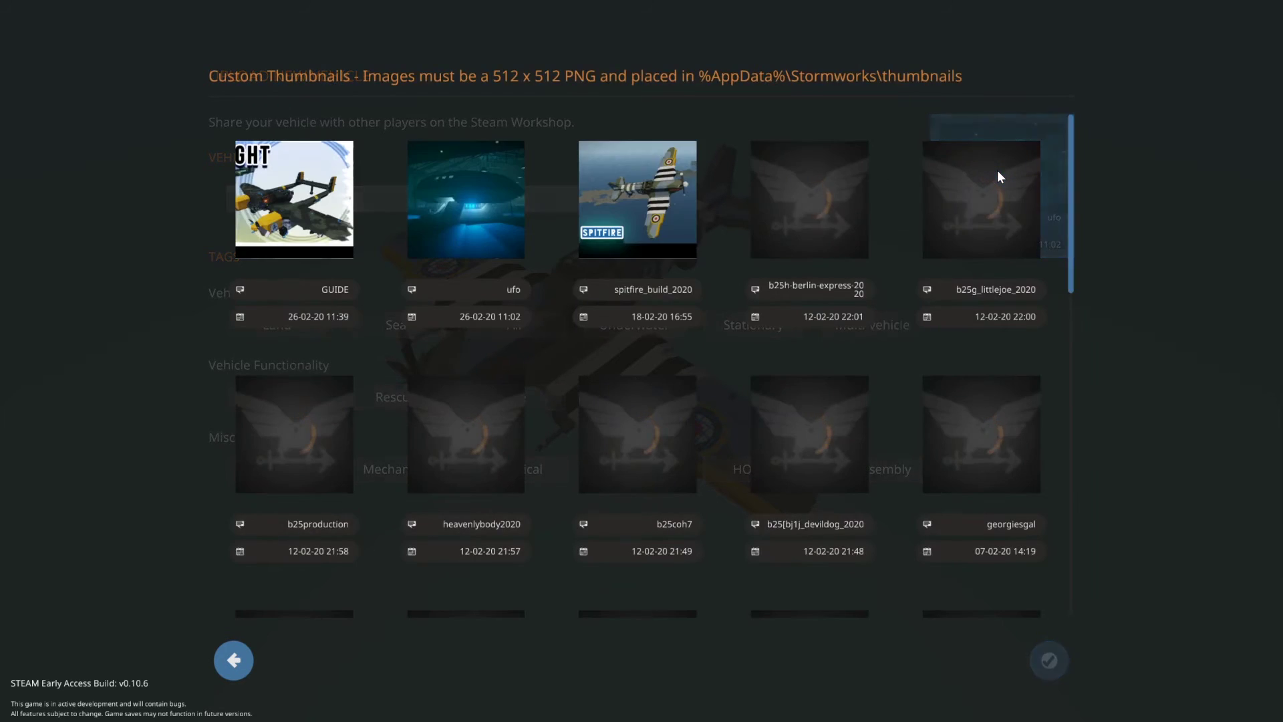
pyautogui.click(288, 231)
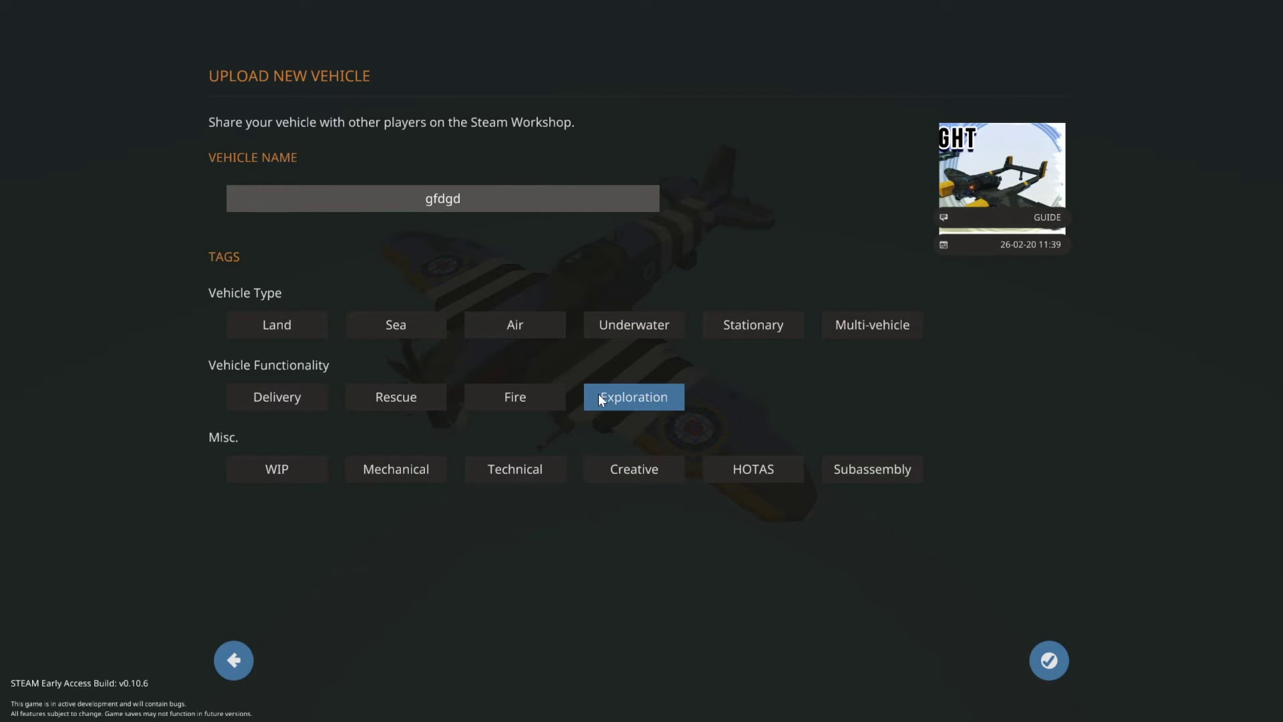
pyautogui.click(234, 659)
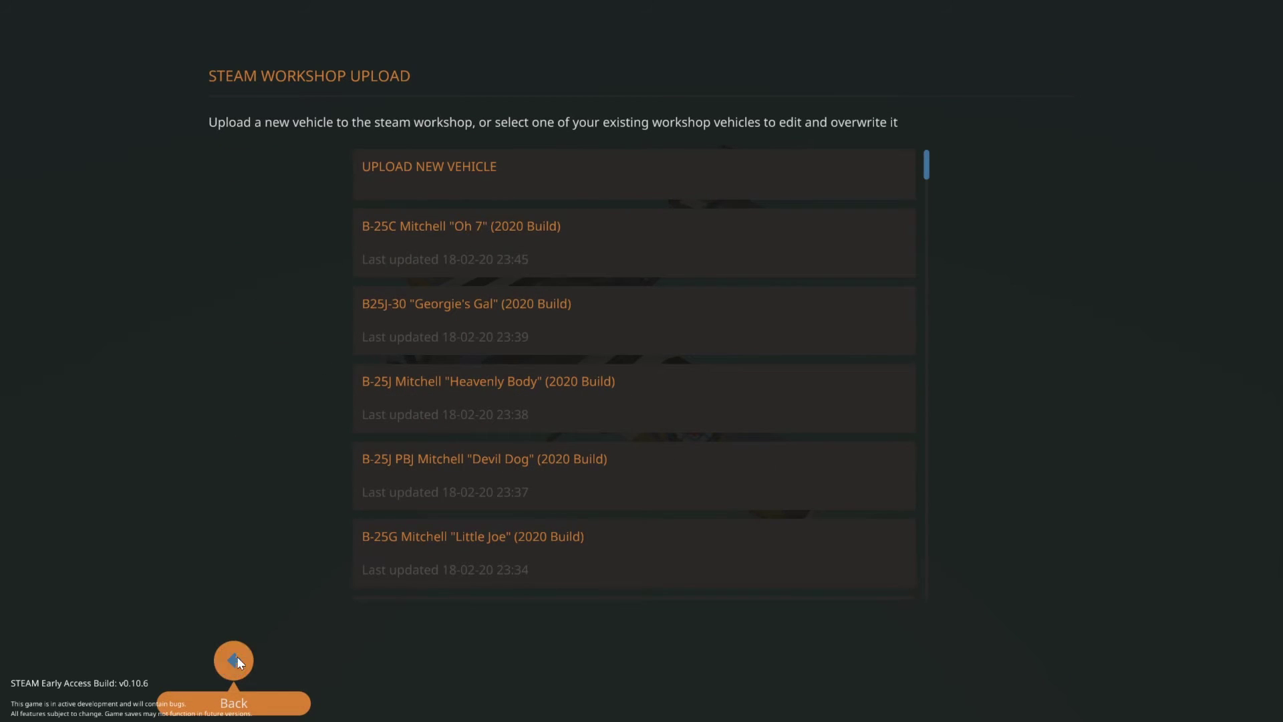
pyautogui.click(237, 659)
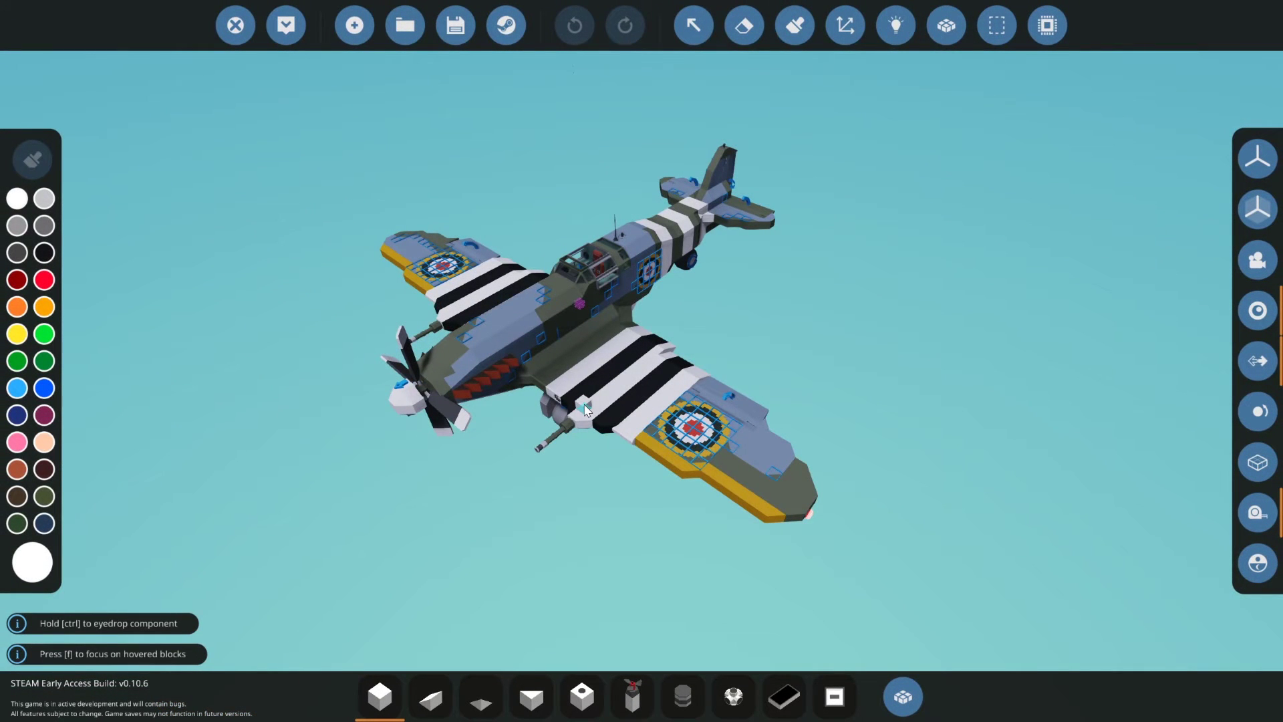